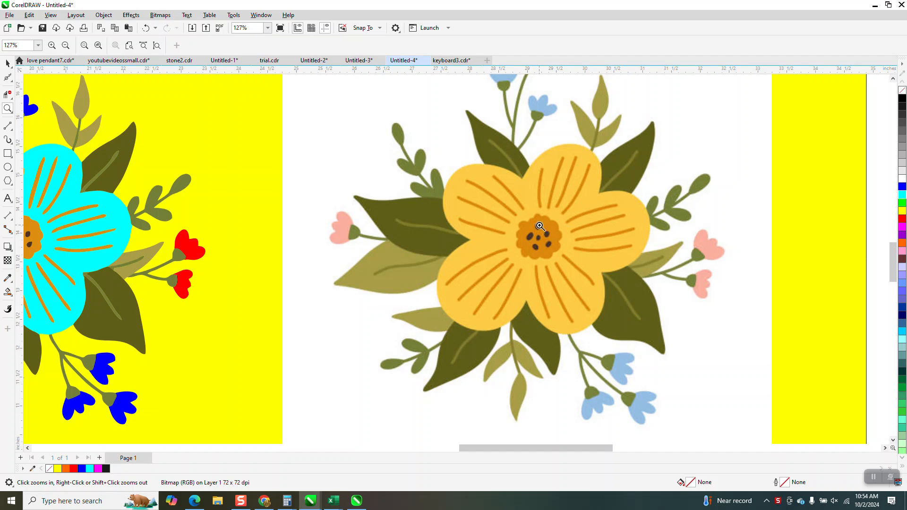
Examine the edges of the bitmap flower and its recoloured vector copy up close, then compare both at full size
{"action": "left_click_drag", "start_coordinate": [516, 202], "coordinate": [560, 269]}
{"action": "left_click_drag", "start_coordinate": [535, 212], "coordinate": [593, 266]}
{"action": "scroll", "coordinate": [593, 266], "scroll_direction": "down", "scroll_amount": 3}
{"action": "scroll", "coordinate": [457, 262], "scroll_direction": "down", "scroll_amount": 3}
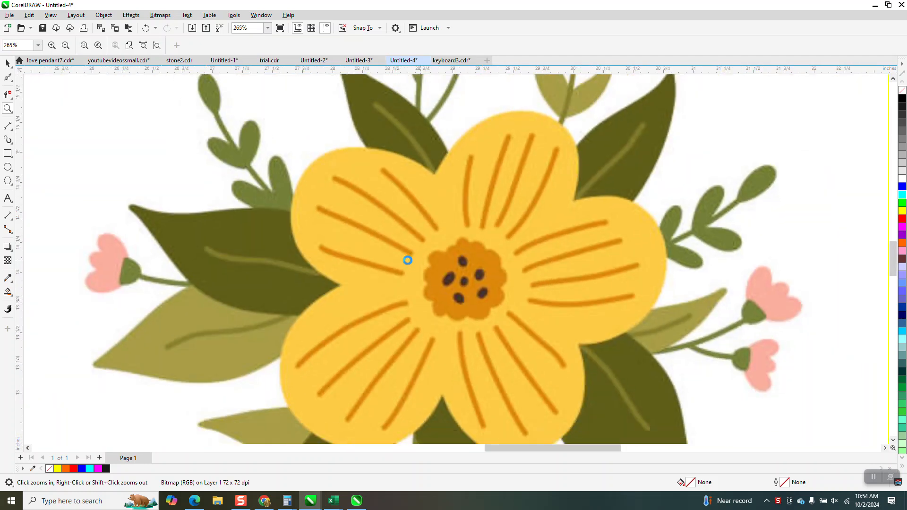
{"action": "left_click_drag", "start_coordinate": [100, 243], "coordinate": [263, 318]}
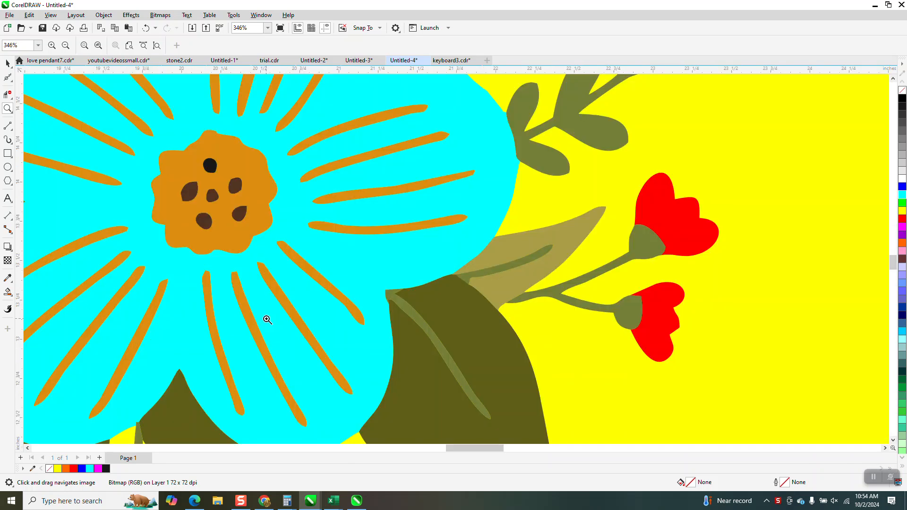
{"action": "scroll", "coordinate": [367, 287], "scroll_direction": "down", "scroll_amount": 2}
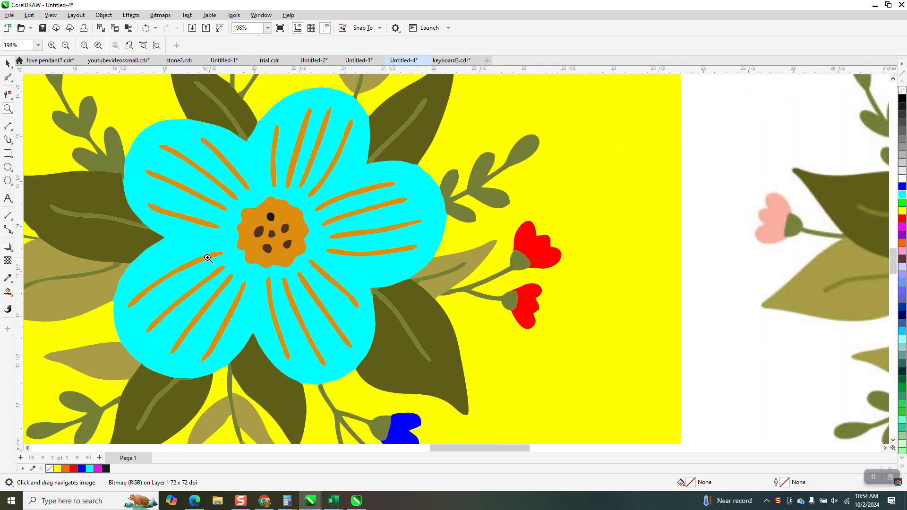
{"action": "scroll", "coordinate": [210, 257], "scroll_direction": "down", "scroll_amount": 2}
{"action": "left_click", "coordinate": [8, 62]}
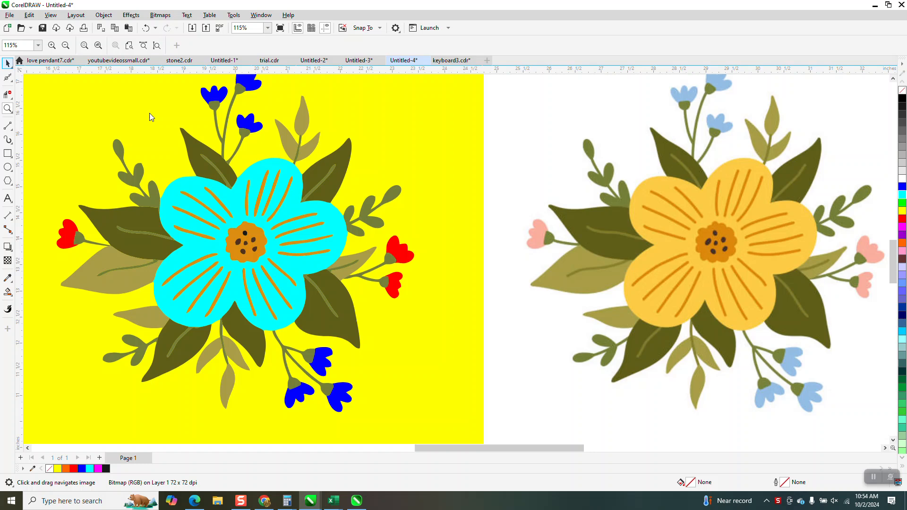
{"action": "scroll", "coordinate": [380, 222], "scroll_direction": "down", "scroll_amount": 2}
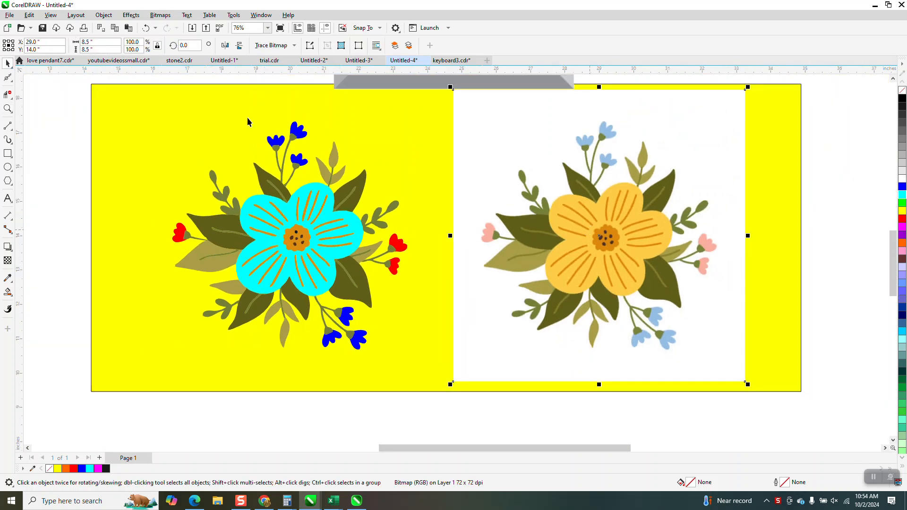
{"action": "left_click", "coordinate": [76, 88]}
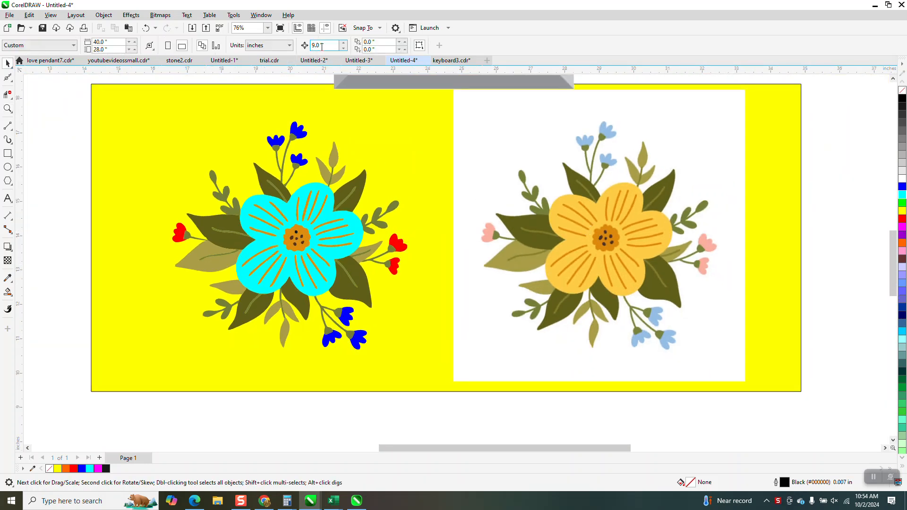
Trace the bitmap flower with an Outline Trace using the Clipart image type, detail 95 and smoothing 25, keeping the original
{"action": "left_click", "coordinate": [639, 230]}
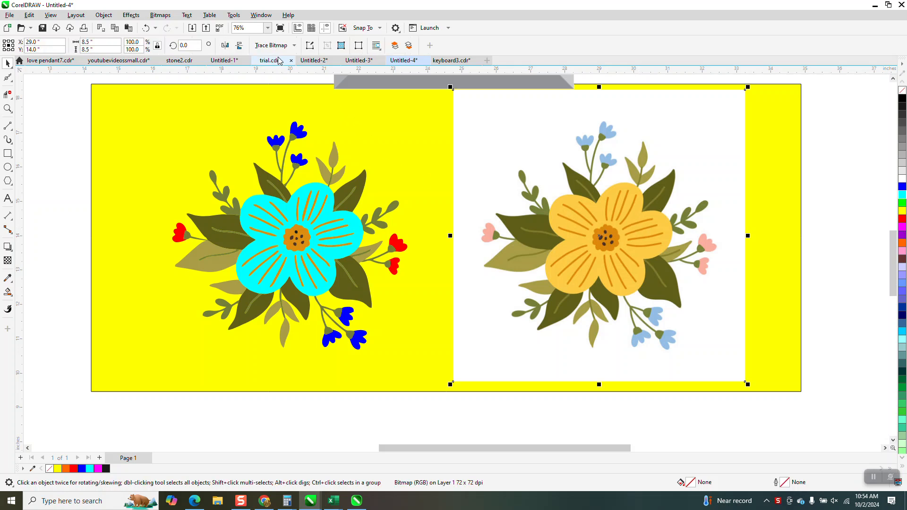
{"action": "left_click", "coordinate": [294, 45]}
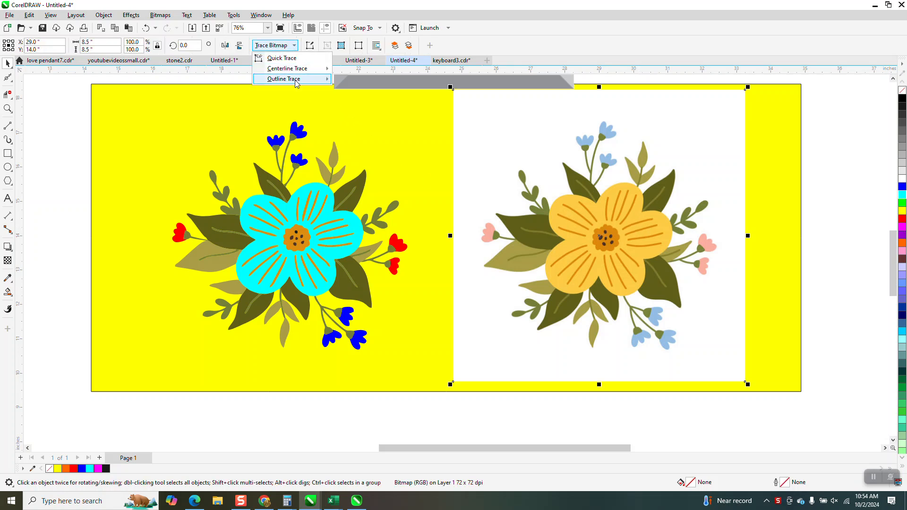
{"action": "mouse_move", "coordinate": [296, 79]}
{"action": "left_click", "coordinate": [356, 112]}
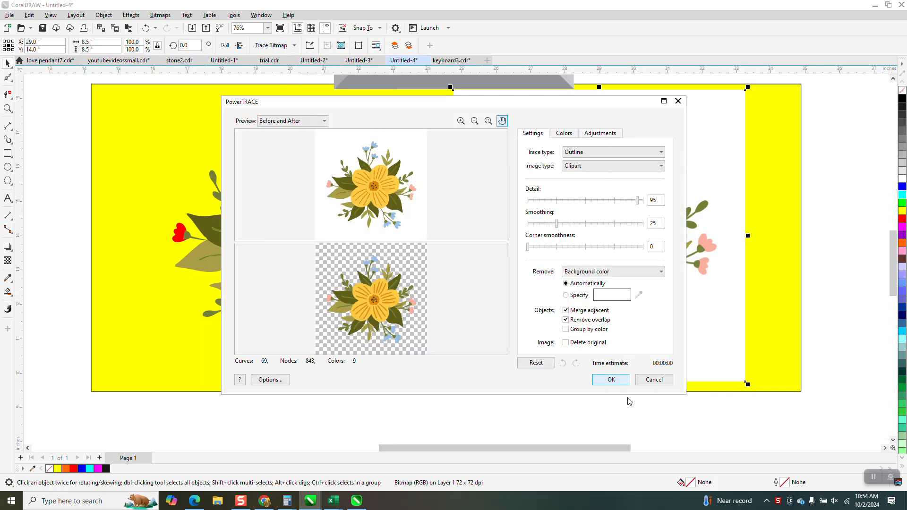
{"action": "left_click", "coordinate": [612, 380]}
Move the traced flower group 9 inches horizontally to the right of the bitmap and shift the yellow rectangle behind it
{"action": "scroll", "coordinate": [567, 331], "scroll_direction": "down", "scroll_amount": 2}
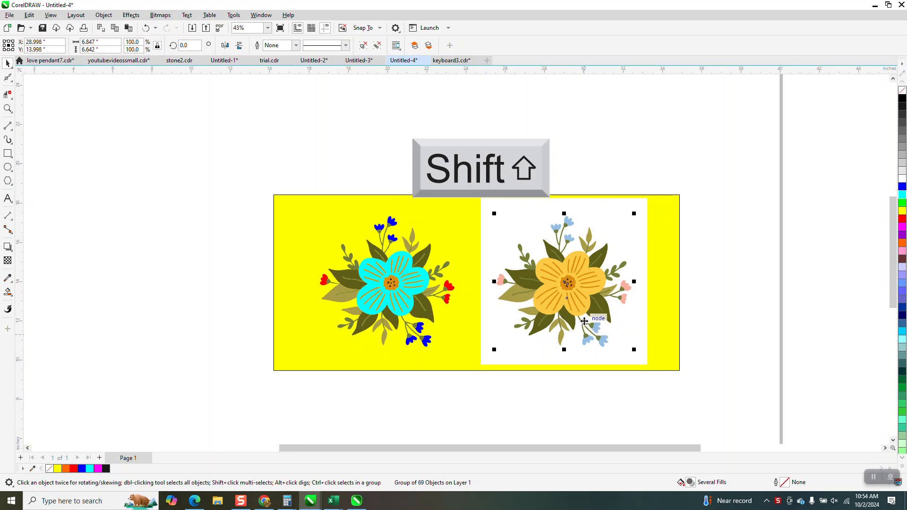
{"action": "left_click_drag", "start_coordinate": [572, 297], "coordinate": [749, 297]}
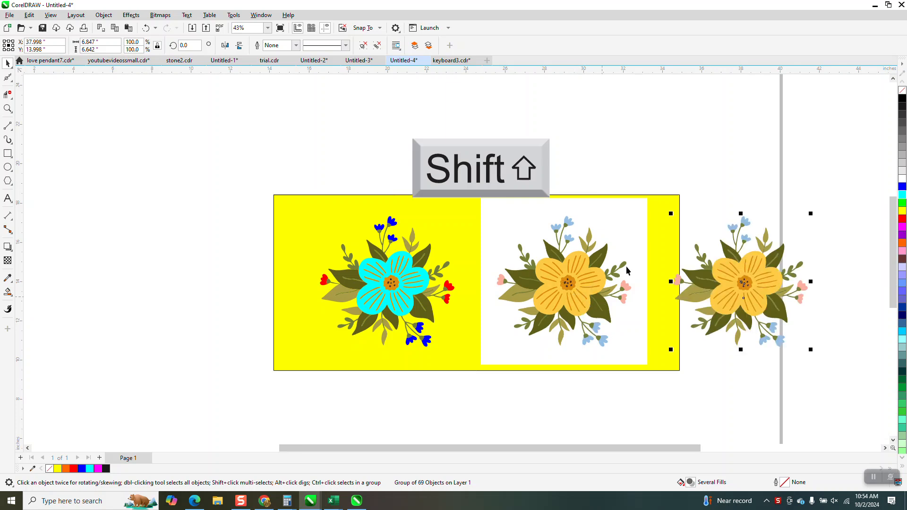
{"action": "left_click_drag", "start_coordinate": [661, 258], "coordinate": [811, 256]}
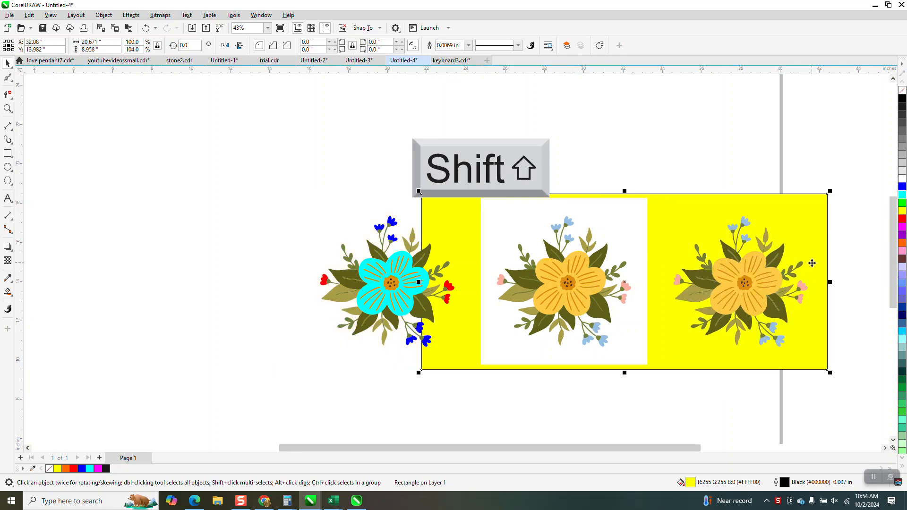
Inspect the traced flower beside the bitmap, then ungroup the trace into separate objects and deselect them
{"action": "left_click", "coordinate": [8, 109]}
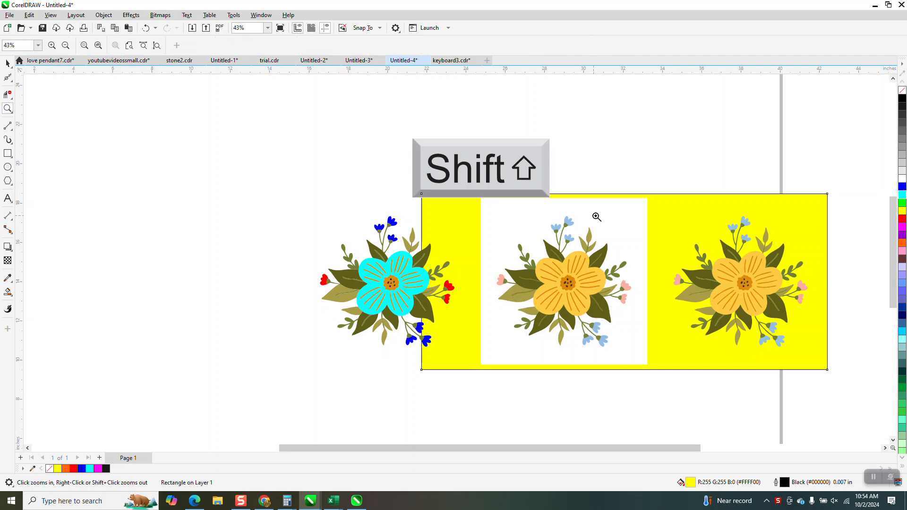
{"action": "left_click_drag", "start_coordinate": [636, 194], "coordinate": [866, 384]}
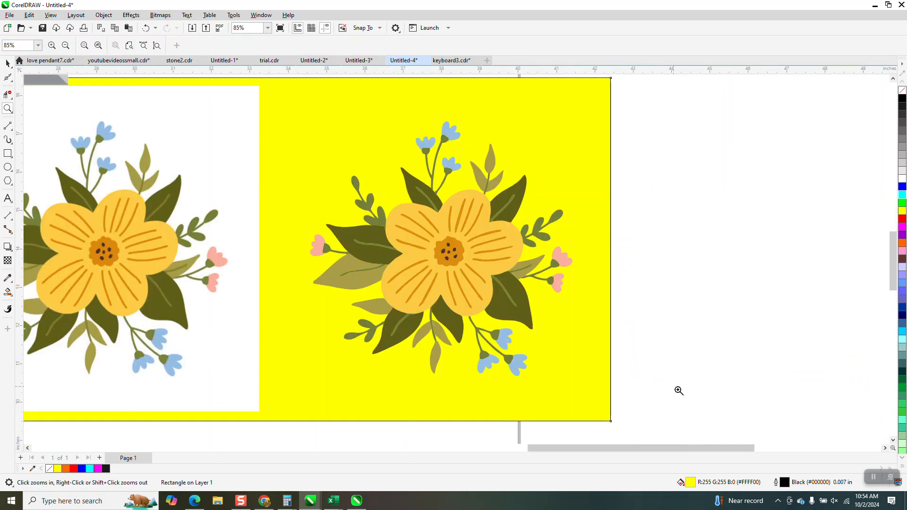
{"action": "left_click", "coordinate": [622, 368], "text": "shift"}
{"action": "left_click_drag", "start_coordinate": [502, 288], "coordinate": [701, 386]}
{"action": "scroll", "coordinate": [464, 277], "scroll_direction": "down", "scroll_amount": 4}
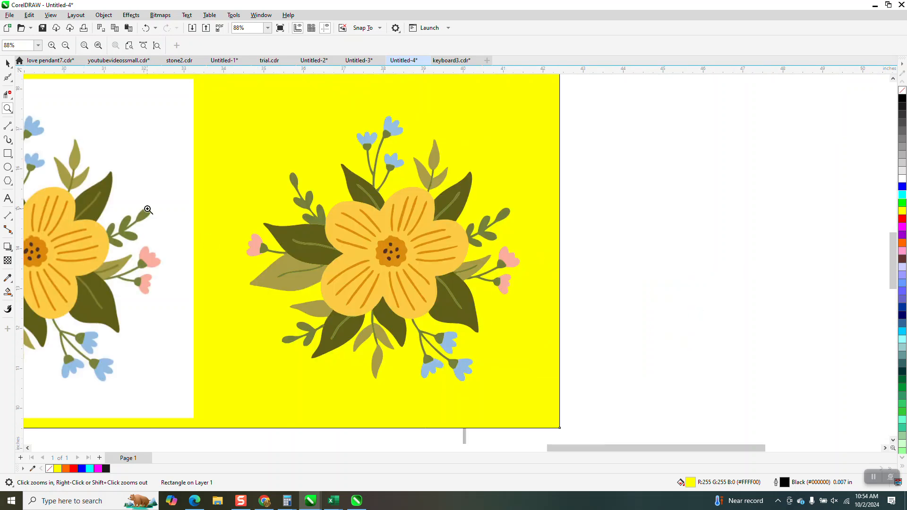
{"action": "left_click", "coordinate": [8, 63]}
{"action": "left_click", "coordinate": [577, 158]}
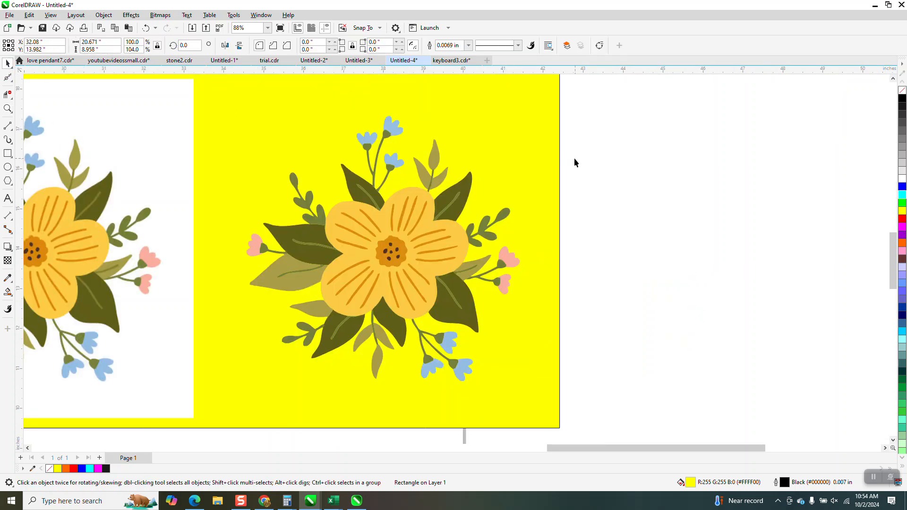
{"action": "left_click", "coordinate": [465, 193]}
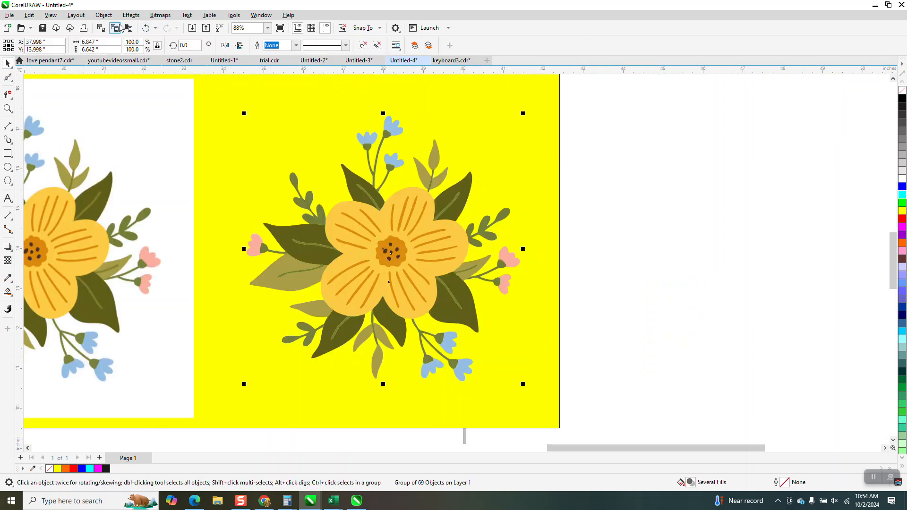
{"action": "left_click", "coordinate": [103, 15]}
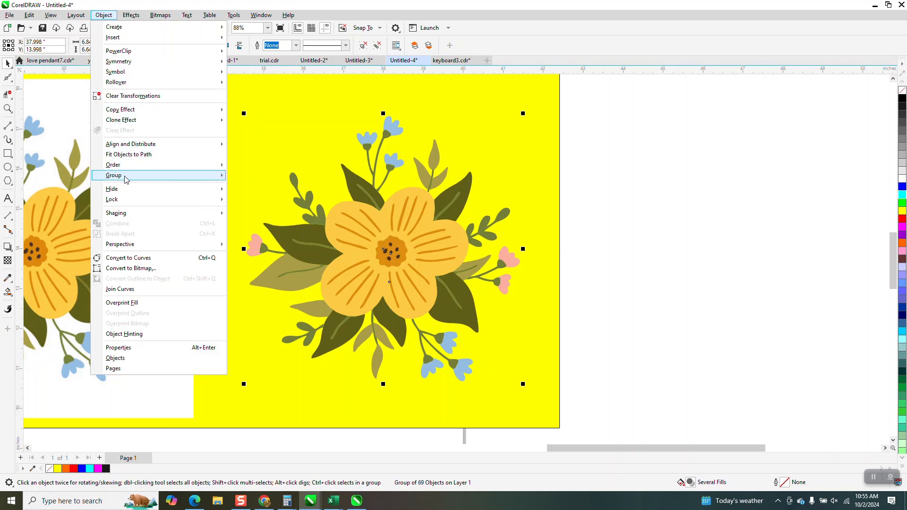
{"action": "mouse_move", "coordinate": [126, 179]}
{"action": "left_click", "coordinate": [255, 189]}
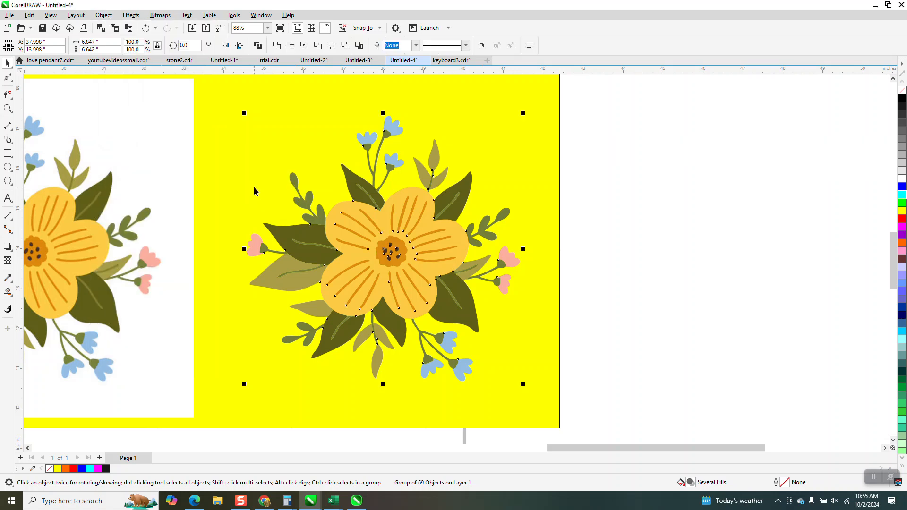
{"action": "left_click", "coordinate": [595, 202]}
Fill the six small light-blue flowers of the traced artwork with red (#FF0000)
{"action": "left_click", "coordinate": [396, 131]}
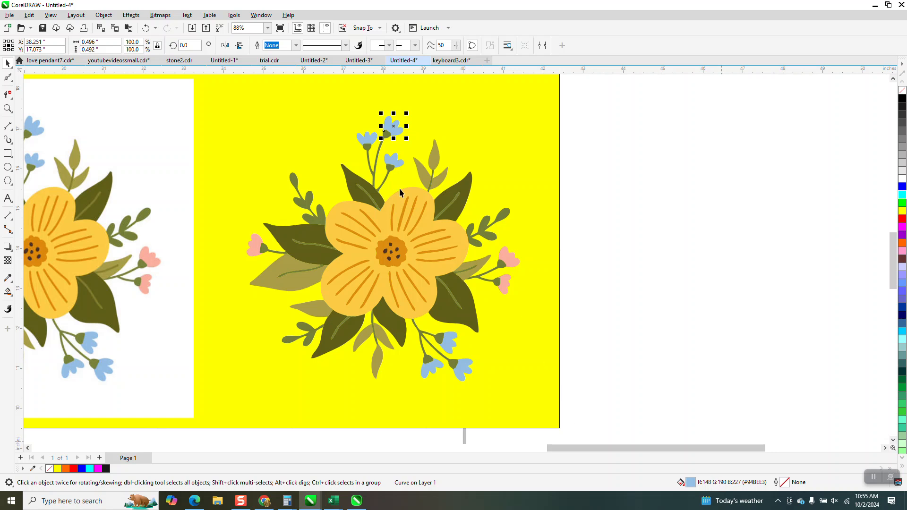
{"action": "left_click", "coordinate": [368, 142], "text": "shift"}
{"action": "left_click", "coordinate": [393, 162], "text": "shift"}
{"action": "left_click", "coordinate": [451, 348], "text": "shift"}
{"action": "left_click", "coordinate": [438, 369], "text": "shift"}
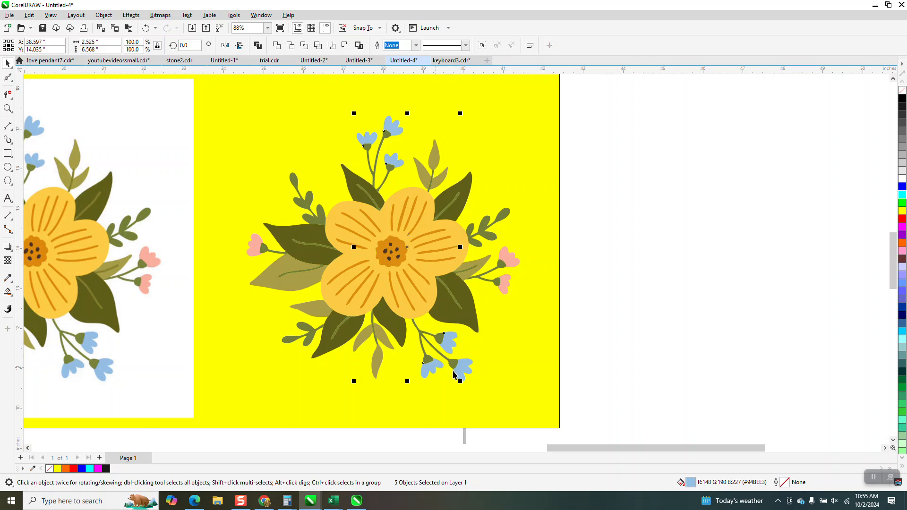
{"action": "left_click", "coordinate": [465, 373], "text": "shift"}
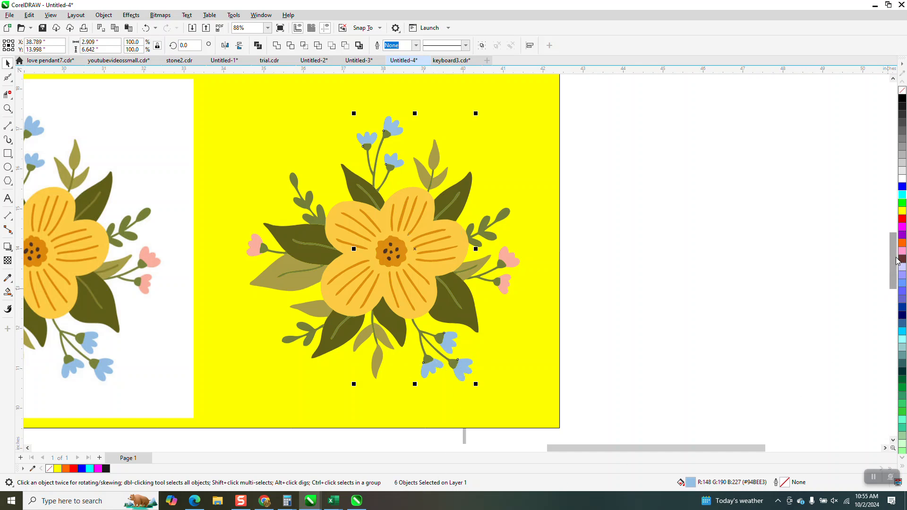
{"action": "left_click", "coordinate": [902, 219]}
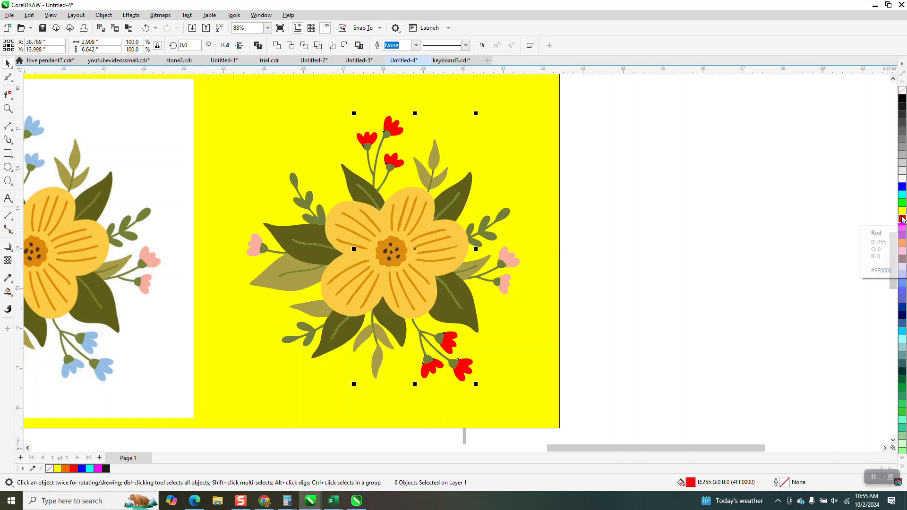
{"action": "left_click", "coordinate": [613, 269]}
{"action": "left_click", "coordinate": [514, 260]}
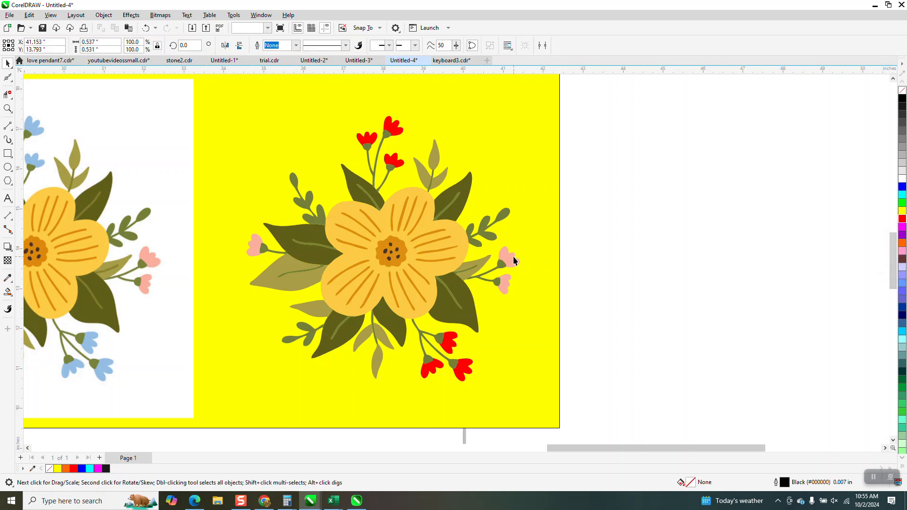
{"action": "left_click", "coordinate": [504, 284], "text": "shift"}
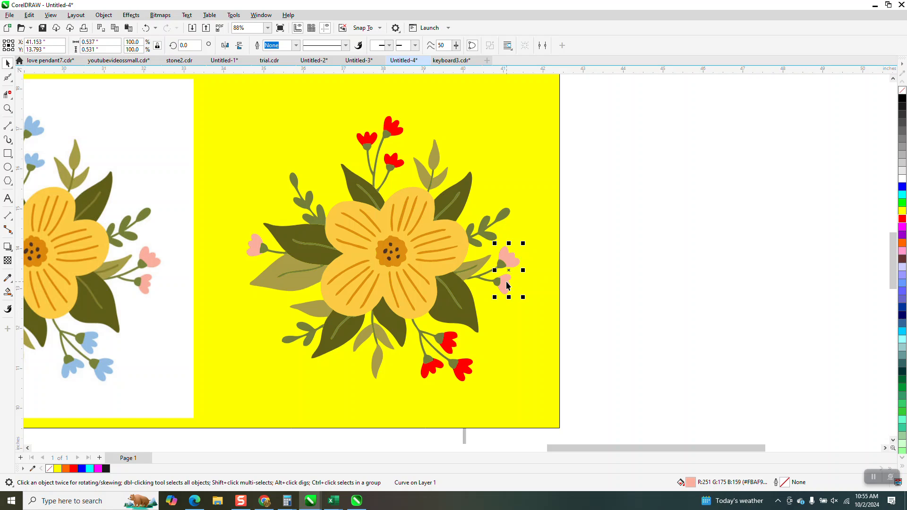
{"action": "left_click", "coordinate": [247, 247], "text": "shift"}
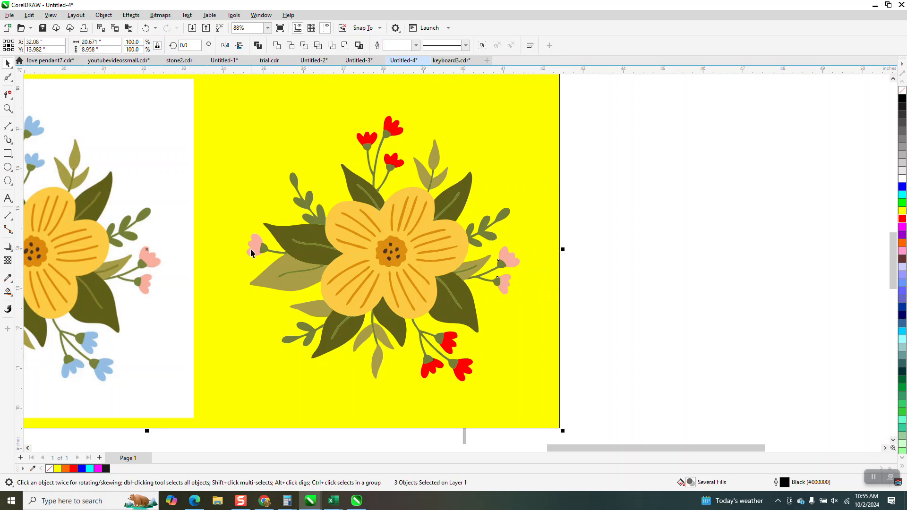
Fill the three small pink flowers of the traced artwork with blue (#0000FF)
{"action": "left_click", "coordinate": [508, 258]}
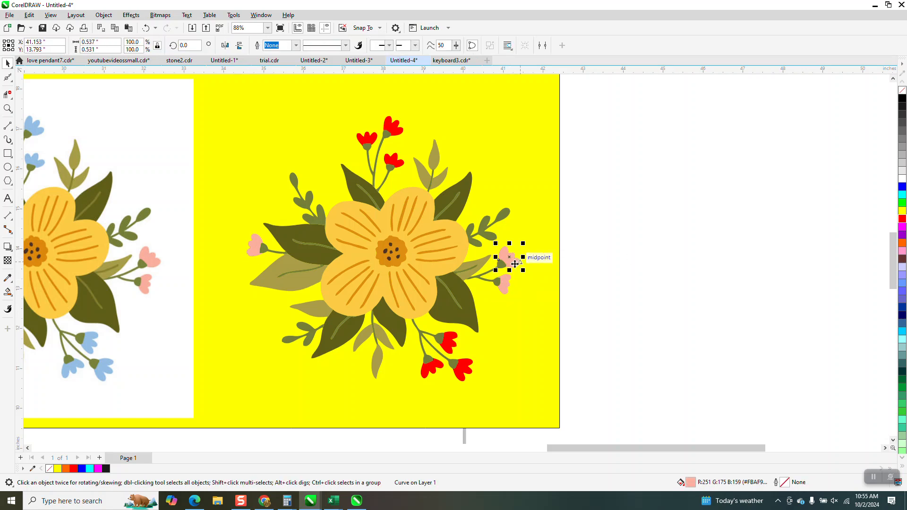
{"action": "left_click", "coordinate": [505, 285], "text": "shift"}
{"action": "left_click", "coordinate": [254, 251], "text": "shift"}
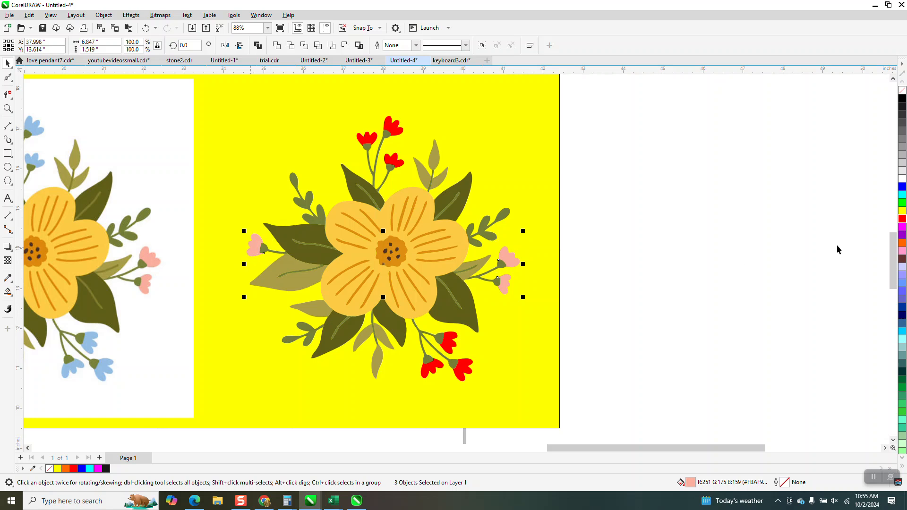
{"action": "left_click", "coordinate": [903, 191]}
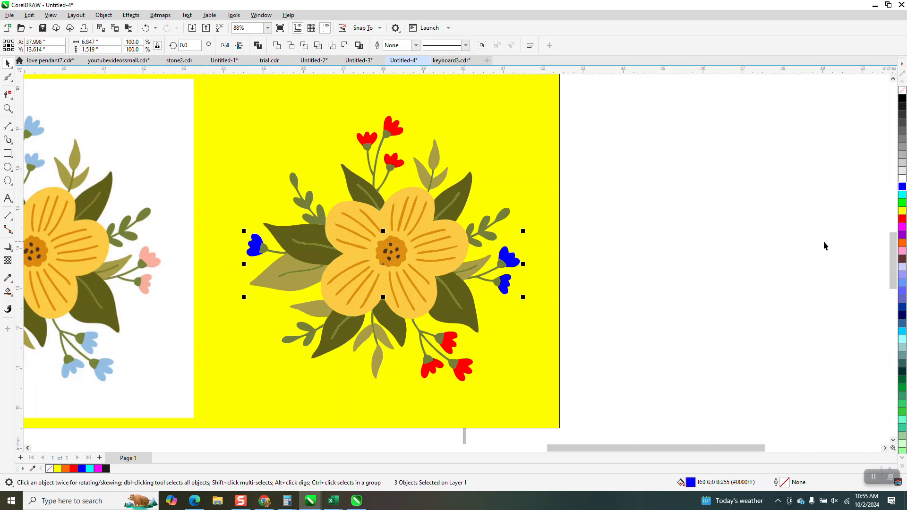
Fill the large central flower's petals with yellow and delete the yellow background rectangle
{"action": "left_click", "coordinate": [430, 213]}
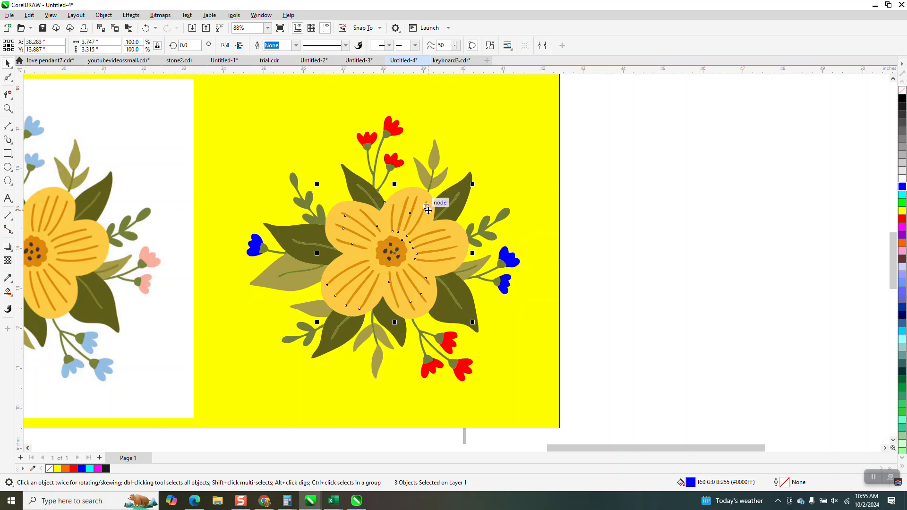
{"action": "left_click", "coordinate": [903, 212]}
{"action": "left_click", "coordinate": [535, 184]}
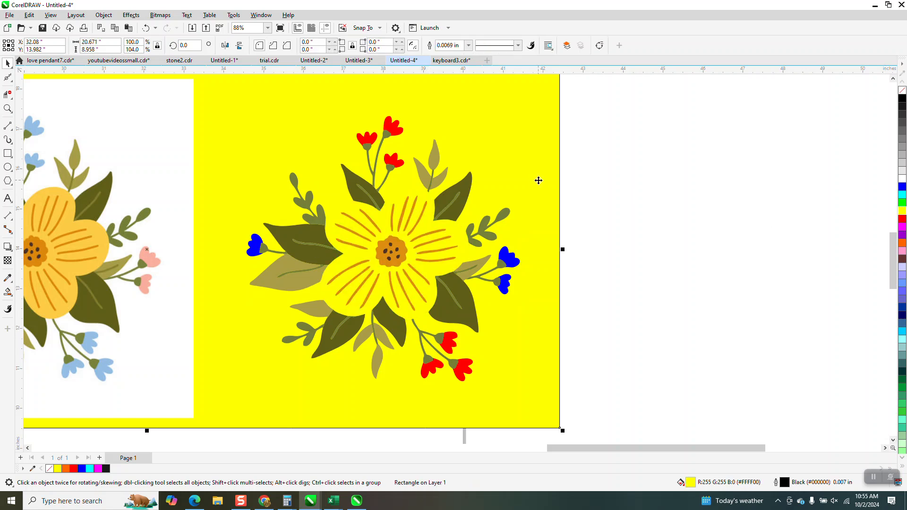
{"action": "key", "text": "Delete"}
Select all parts of the recoloured flower and move them beyond the page's right edge, to about X 45.1, Y 14.2 inches
{"action": "scroll", "coordinate": [484, 179], "scroll_direction": "down", "scroll_amount": 2}
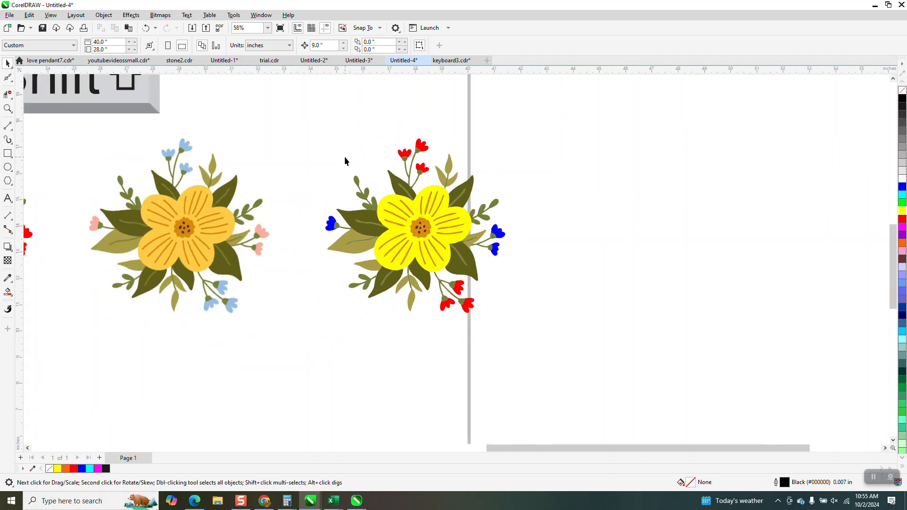
{"action": "left_click_drag", "start_coordinate": [460, 271], "coordinate": [629, 366]}
{"action": "left_click_drag", "start_coordinate": [414, 222], "coordinate": [598, 219]}
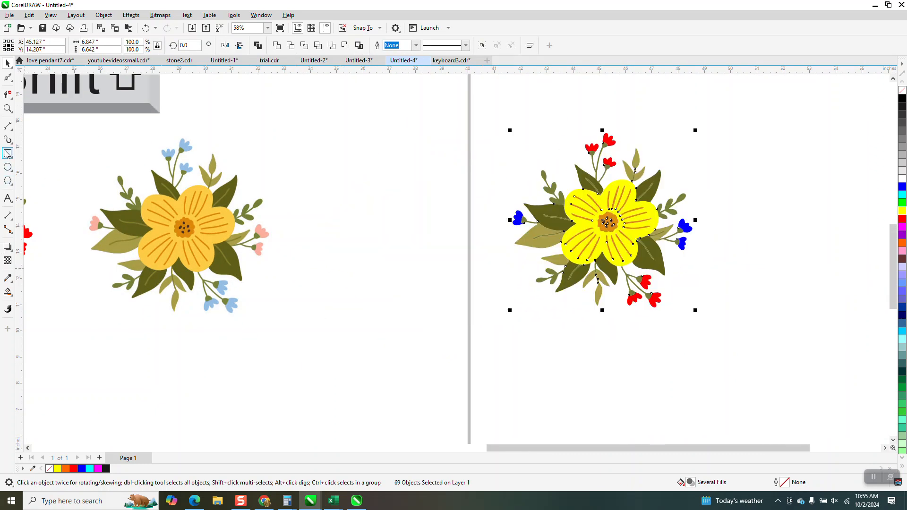
With the Shape tool, delete the yellow petal's node beside the upper-left leaf's tip and pull the petal edge under the leaf
{"action": "left_click", "coordinate": [7, 108]}
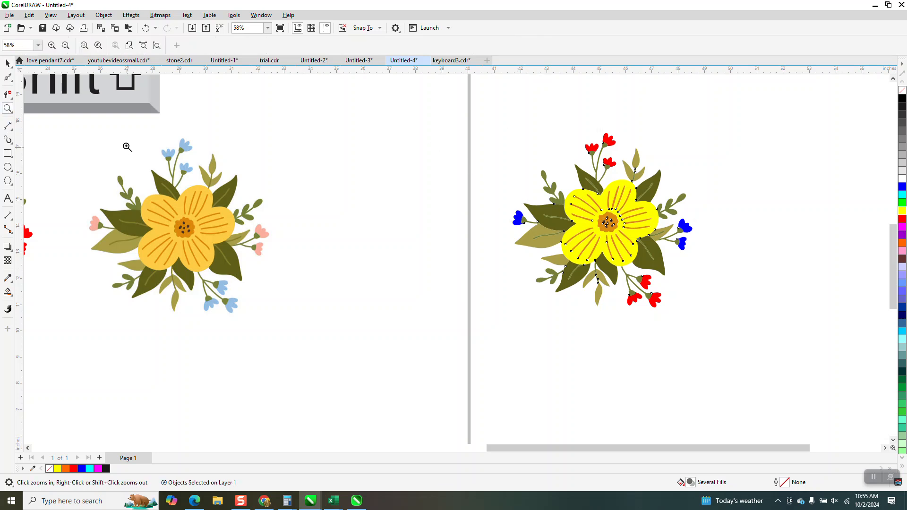
{"action": "left_click_drag", "start_coordinate": [556, 191], "coordinate": [607, 247]}
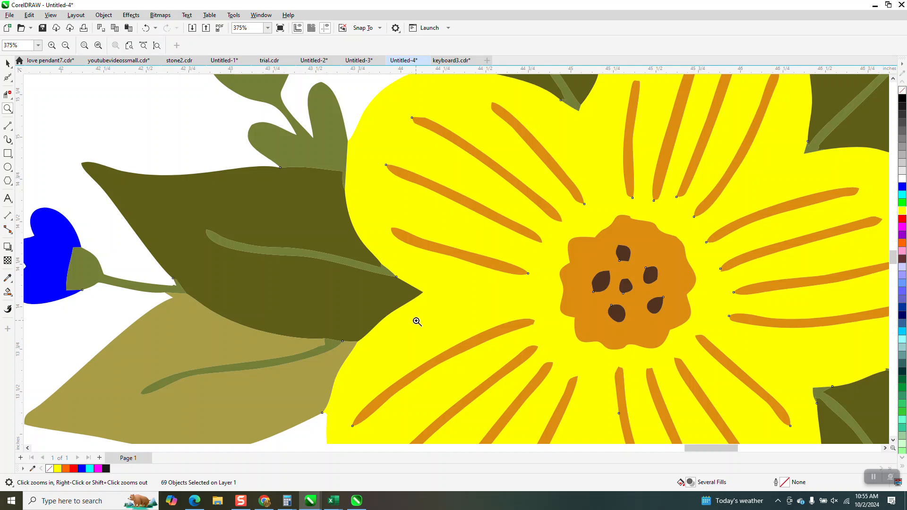
{"action": "scroll", "coordinate": [417, 321], "scroll_direction": "down", "scroll_amount": 2}
{"action": "left_click_drag", "start_coordinate": [516, 129], "coordinate": [584, 194]}
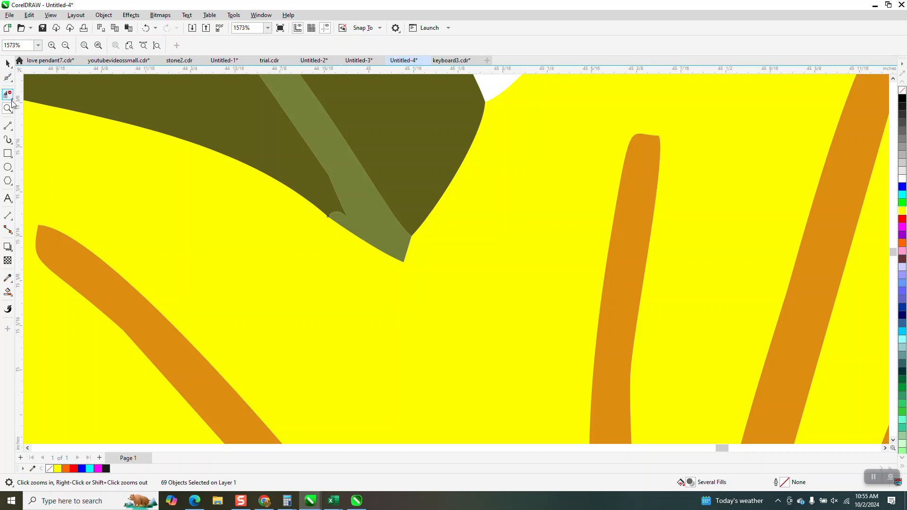
{"action": "left_click", "coordinate": [10, 81]}
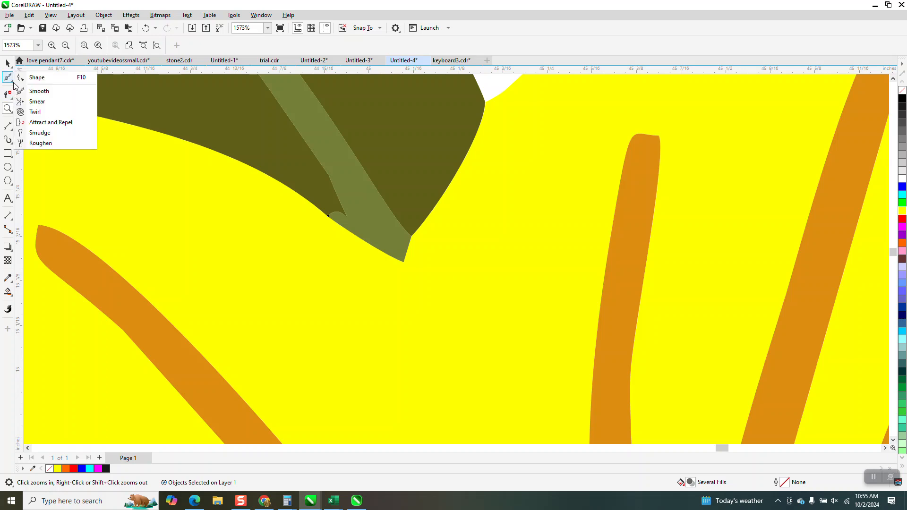
{"action": "left_click", "coordinate": [48, 80]}
{"action": "left_click_drag", "start_coordinate": [327, 219], "coordinate": [364, 245]}
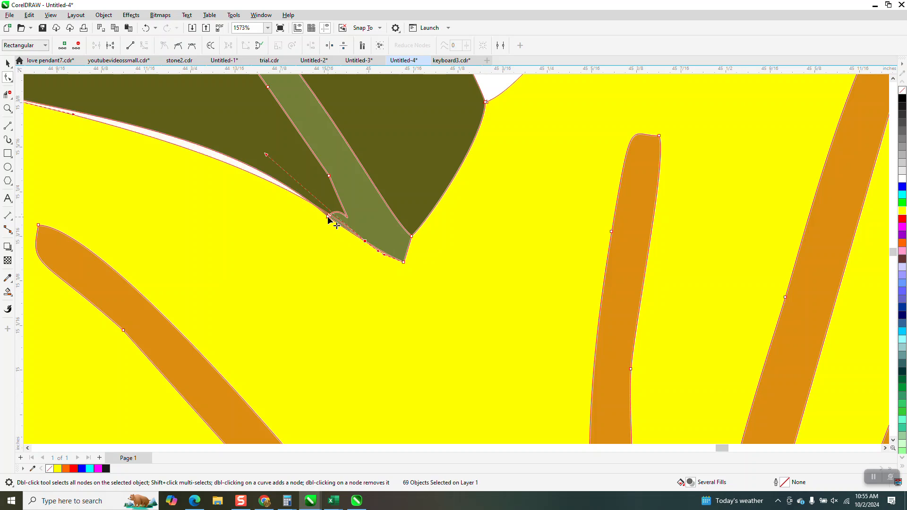
{"action": "left_click", "coordinate": [144, 29]}
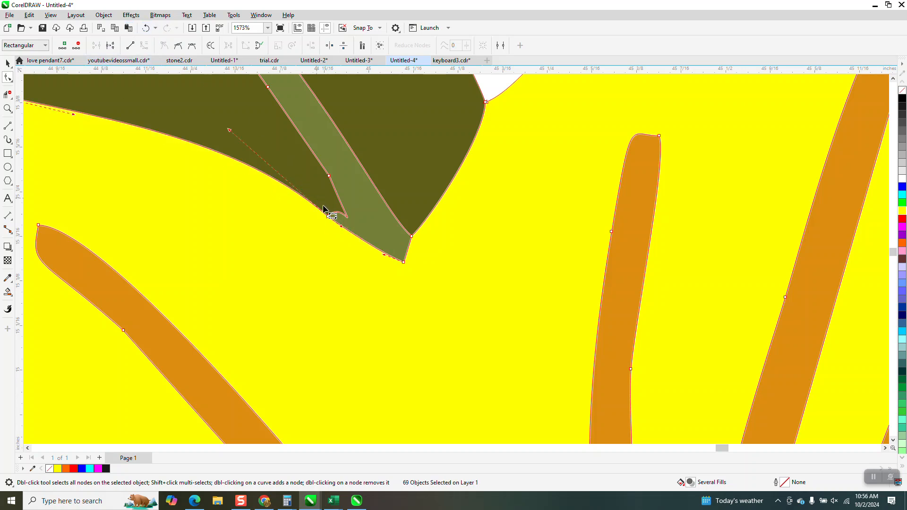
{"action": "left_click_drag", "start_coordinate": [329, 218], "coordinate": [366, 245]}
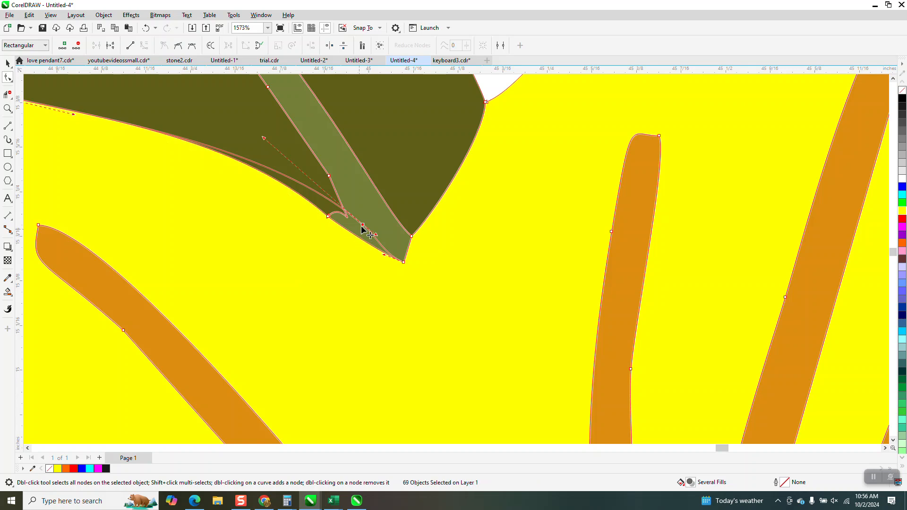
{"action": "double_click", "coordinate": [365, 224]}
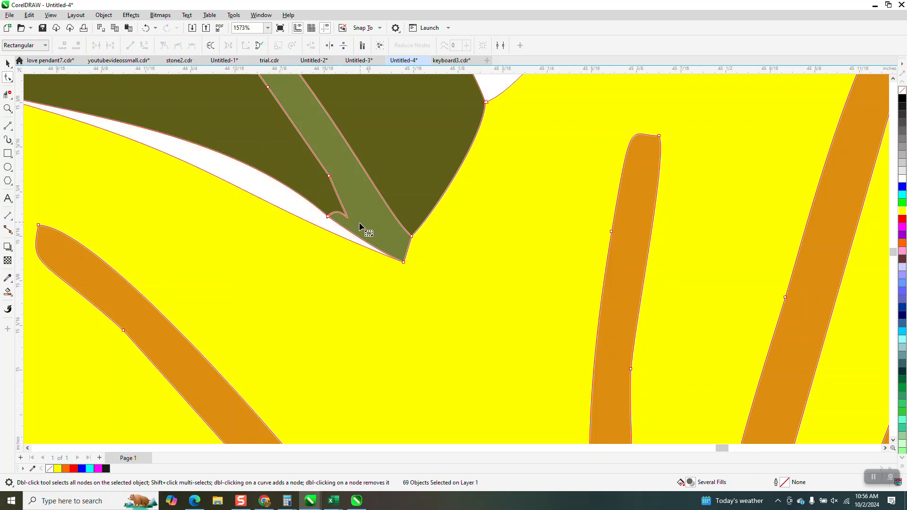
{"action": "left_click_drag", "start_coordinate": [304, 218], "coordinate": [306, 193]}
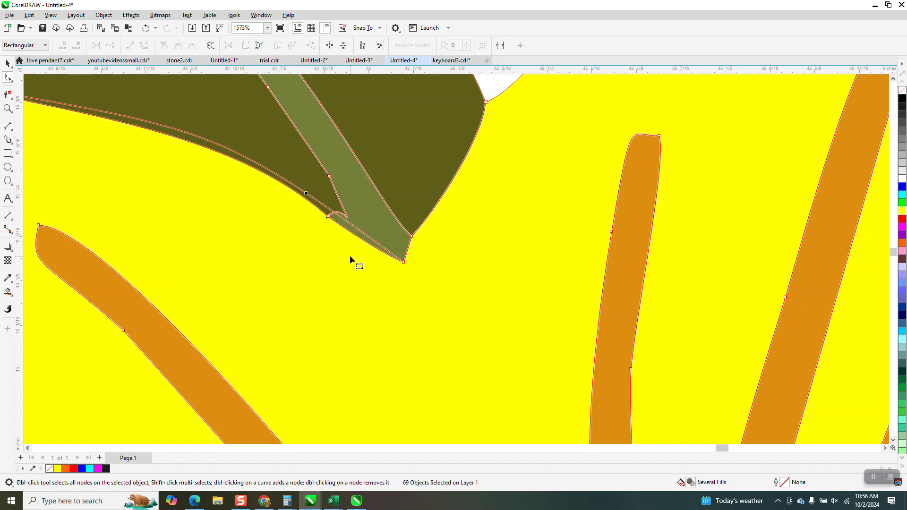
Move the upper-left leaf vein's corner node down along the petal edge and adjust its handle to straighten the vein's end
{"action": "left_click", "coordinate": [7, 108]}
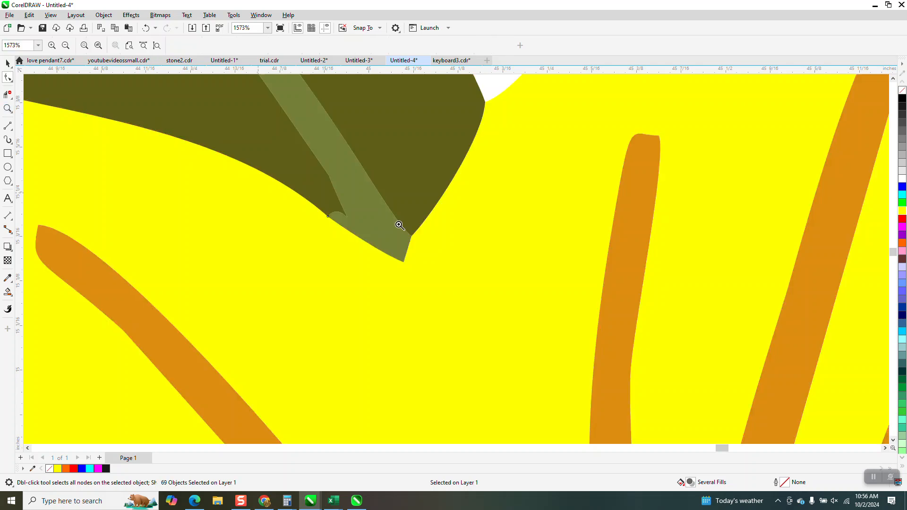
{"action": "left_click_drag", "start_coordinate": [308, 192], "coordinate": [405, 266]}
{"action": "left_click", "coordinate": [8, 78]}
{"action": "left_click_drag", "start_coordinate": [317, 207], "coordinate": [443, 291]}
{"action": "left_click_drag", "start_coordinate": [533, 195], "coordinate": [470, 189]}
{"action": "left_click", "coordinate": [443, 291]}
{"action": "left_click_drag", "start_coordinate": [527, 194], "coordinate": [404, 203]}
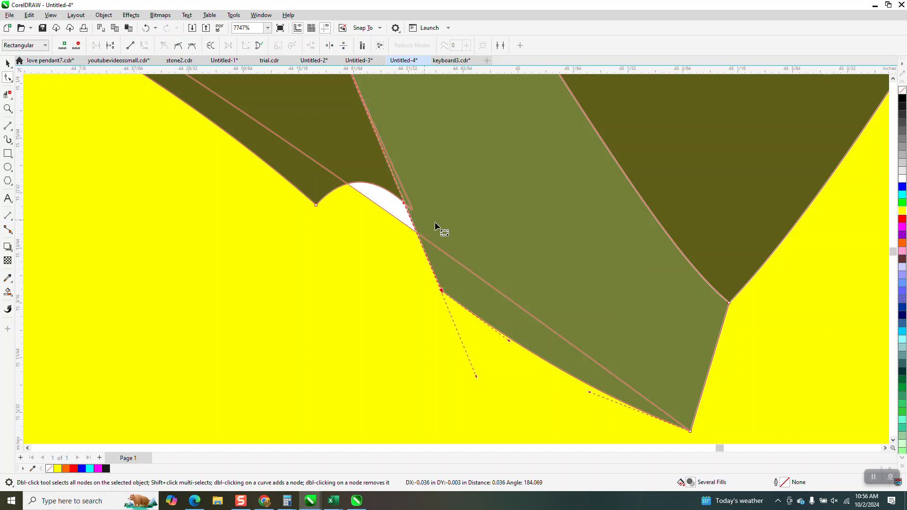
Pull the dark leaf's notched lower edge down toward the petal to close the gap beside the vein
{"action": "left_click", "coordinate": [381, 187]}
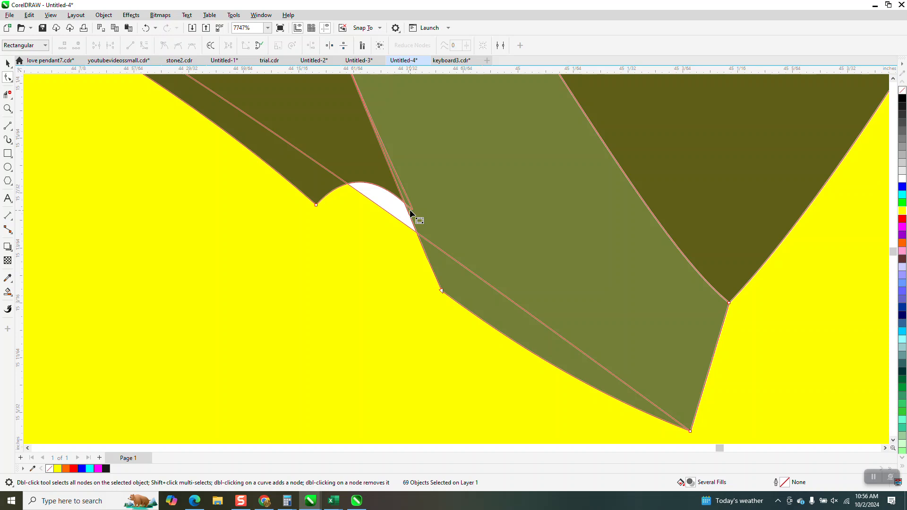
{"action": "left_click", "coordinate": [383, 188]}
{"action": "left_click_drag", "start_coordinate": [383, 188], "coordinate": [398, 241]}
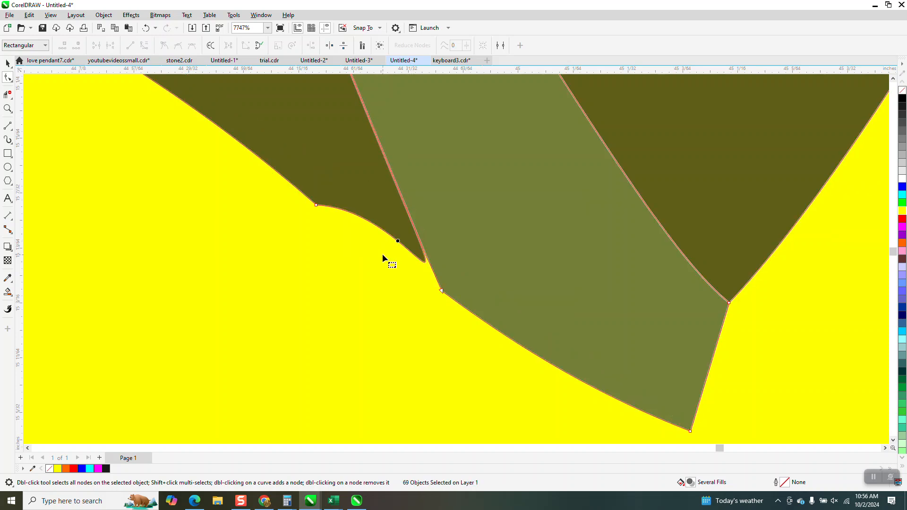
{"action": "scroll", "coordinate": [384, 256], "scroll_direction": "down", "scroll_amount": 3}
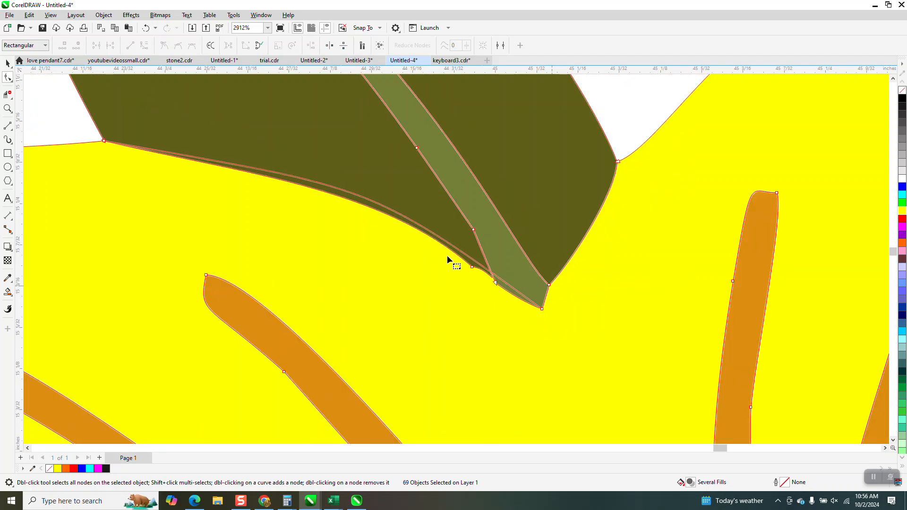
{"action": "scroll", "coordinate": [458, 259], "scroll_direction": "down", "scroll_amount": 7}
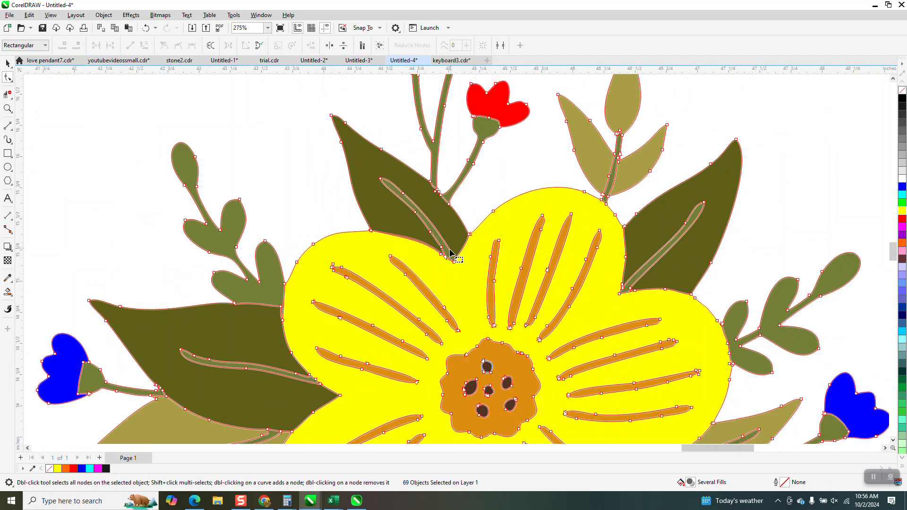
Move the left blue flower stem's lower node onto the light leaf and delete the node at the stem's upper notch
{"action": "left_click", "coordinate": [8, 108]}
{"action": "left_click_drag", "start_coordinate": [142, 377], "coordinate": [193, 414]}
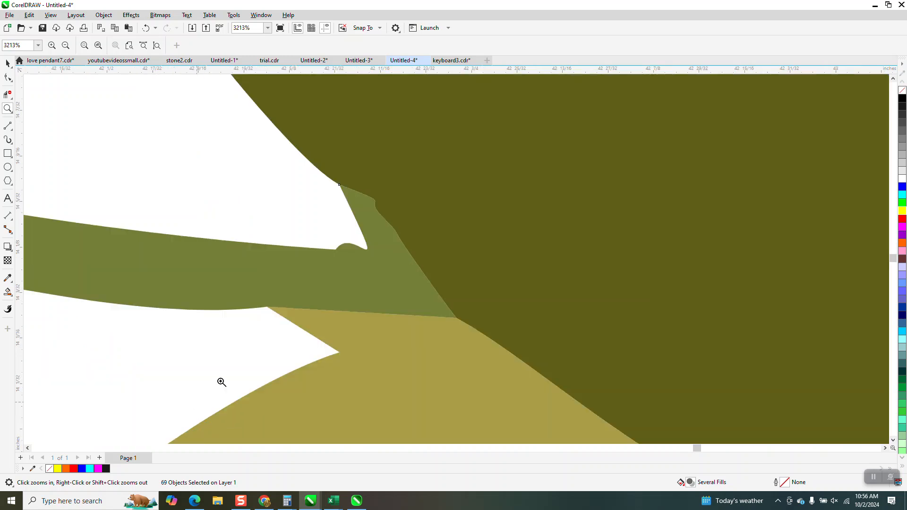
{"action": "left_click", "coordinate": [7, 77]}
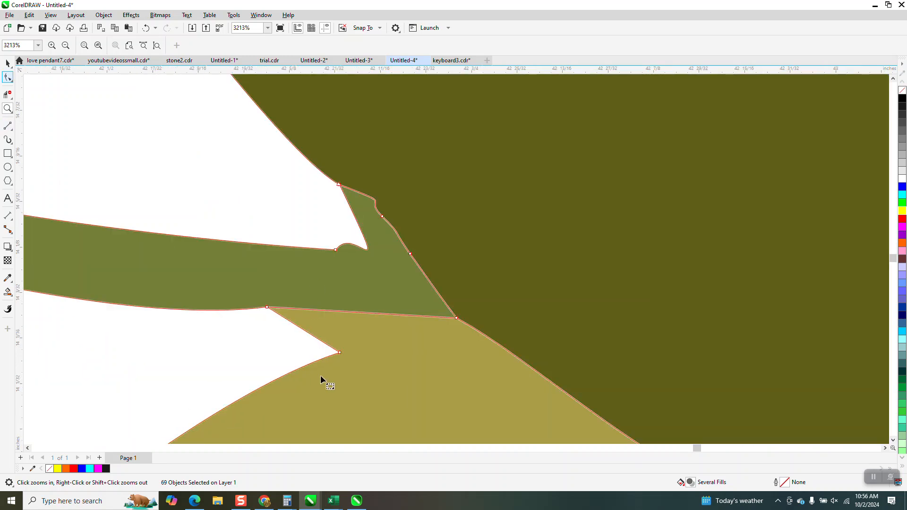
{"action": "left_click_drag", "start_coordinate": [268, 308], "coordinate": [436, 355]}
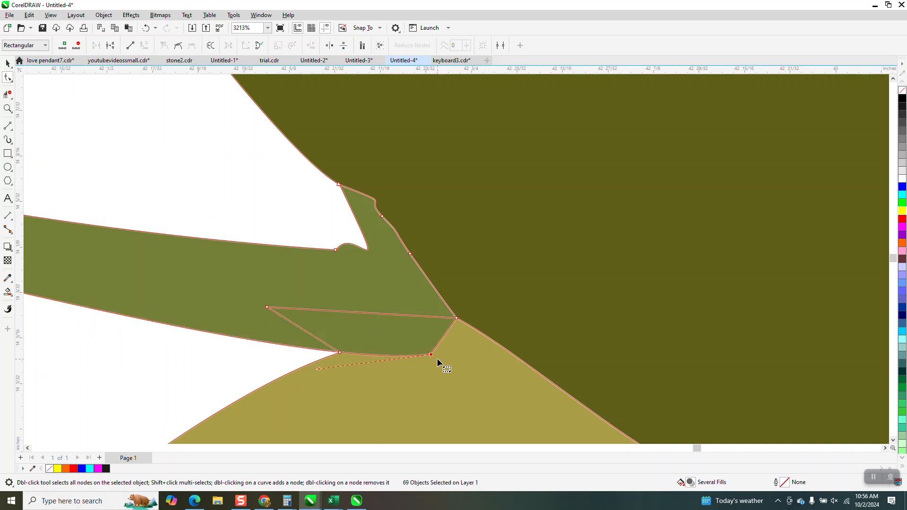
{"action": "left_click", "coordinate": [335, 250]}
{"action": "key", "text": "Delete"}
{"action": "scroll", "coordinate": [373, 258], "scroll_direction": "down", "scroll_amount": 2}
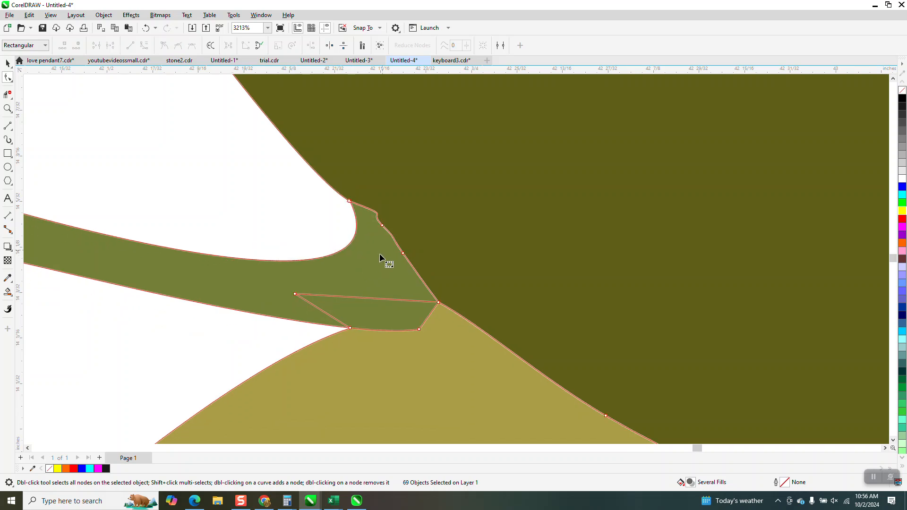
{"action": "scroll", "coordinate": [375, 266], "scroll_direction": "down", "scroll_amount": 5}
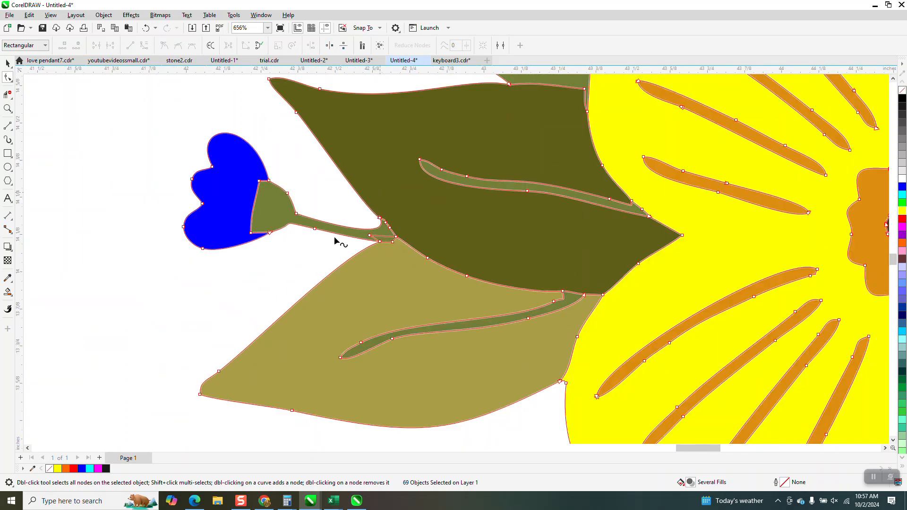
Delete the uppermost brown seed in the yellow flower's orange centre
{"action": "left_click", "coordinate": [8, 109]}
{"action": "scroll", "coordinate": [328, 245], "scroll_direction": "down", "scroll_amount": 5}
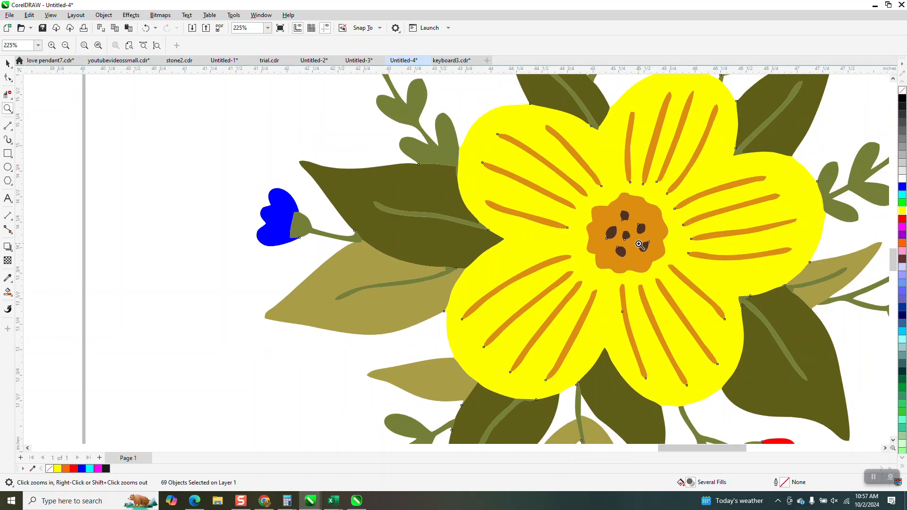
{"action": "left_click_drag", "start_coordinate": [608, 195], "coordinate": [707, 276]}
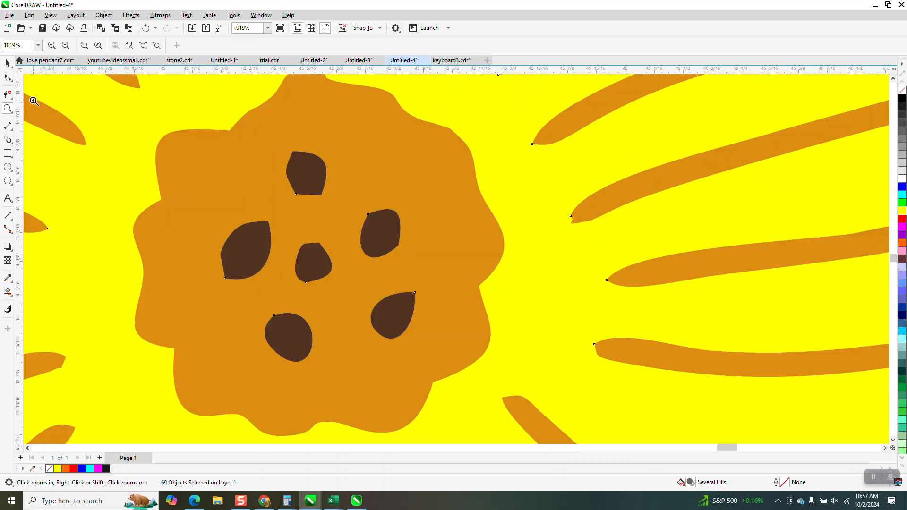
{"action": "left_click", "coordinate": [8, 63]}
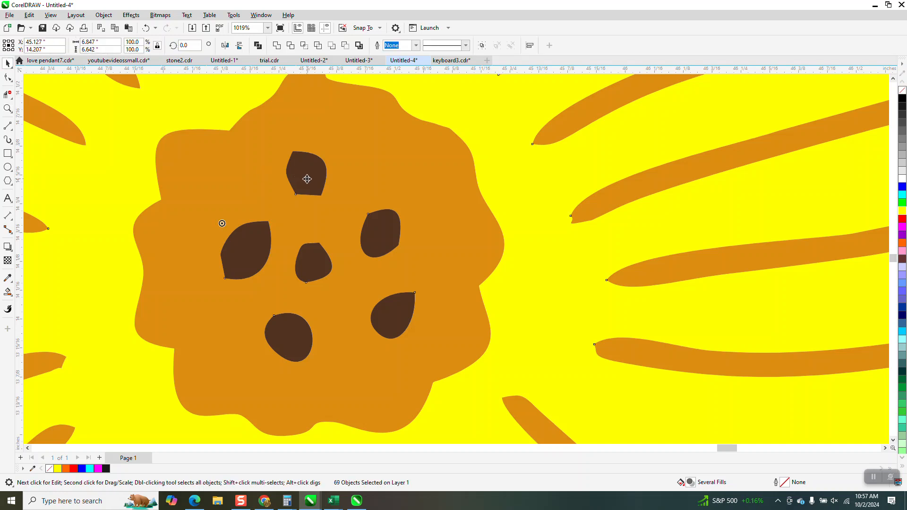
{"action": "scroll", "coordinate": [307, 179], "scroll_direction": "down", "scroll_amount": 6}
{"action": "key", "text": "Escape"}
{"action": "left_click", "coordinate": [405, 224]}
{"action": "left_click", "coordinate": [7, 109]}
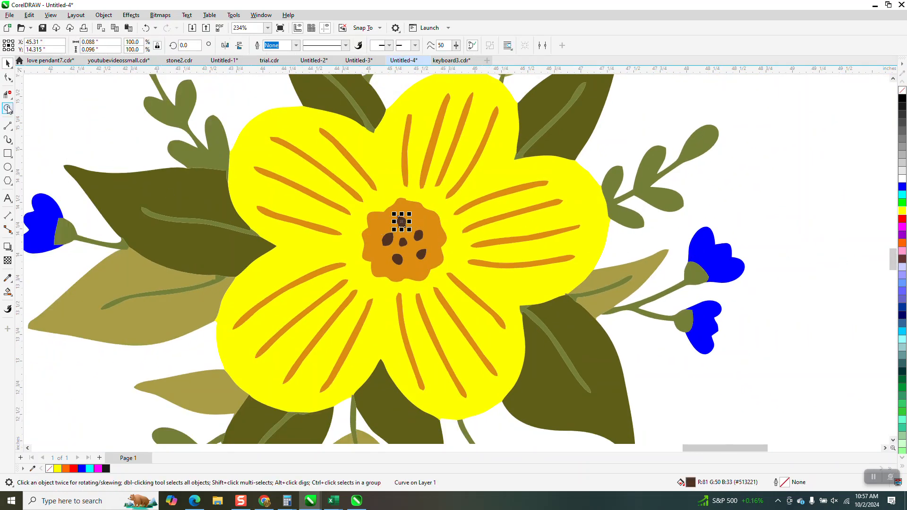
{"action": "left_click_drag", "start_coordinate": [447, 268], "coordinate": [482, 280]}
{"action": "left_click", "coordinate": [7, 63]}
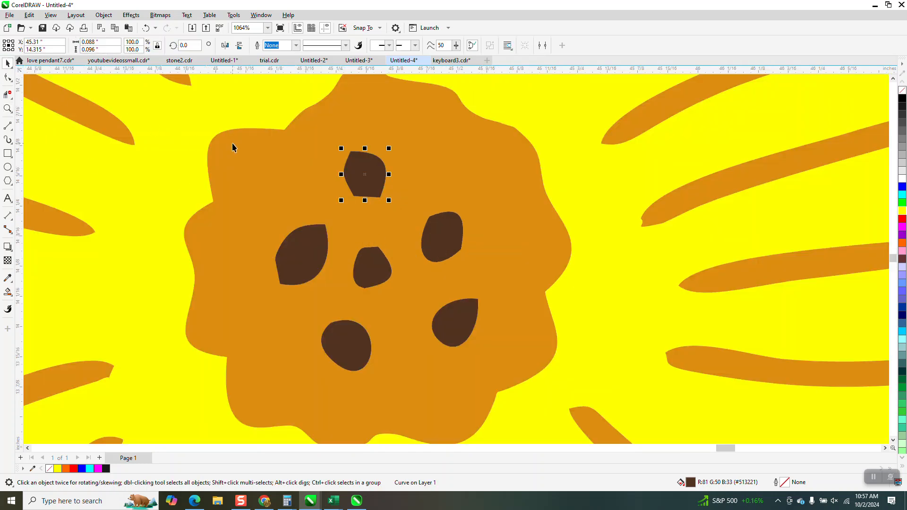
{"action": "key", "text": "Delete"}
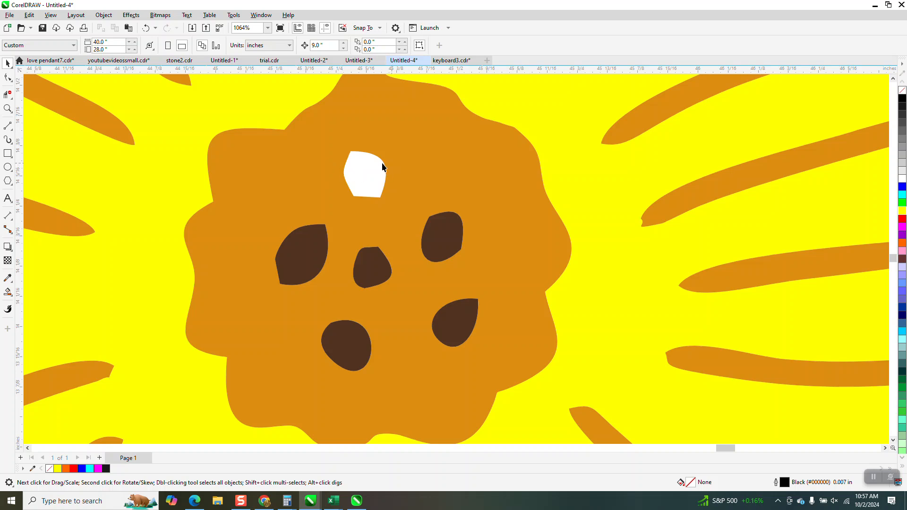
Round the empty seed hole's outline with the Smooth tool and fill the hole with near-black (#1A1A1A) using Smart Fill
{"action": "left_click", "coordinate": [11, 83]}
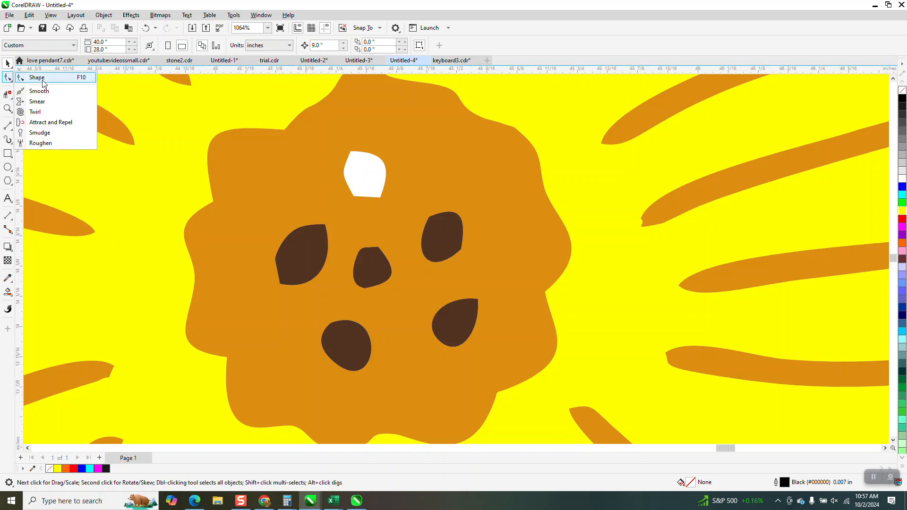
{"action": "left_click", "coordinate": [39, 91]}
{"action": "mouse_move", "coordinate": [395, 168]}
{"action": "left_mouse_down"}
{"action": "mouse_move", "coordinate": [345, 158]}
{"action": "mouse_move", "coordinate": [360, 192]}
{"action": "mouse_move", "coordinate": [350, 212]}
{"action": "left_mouse_up"}
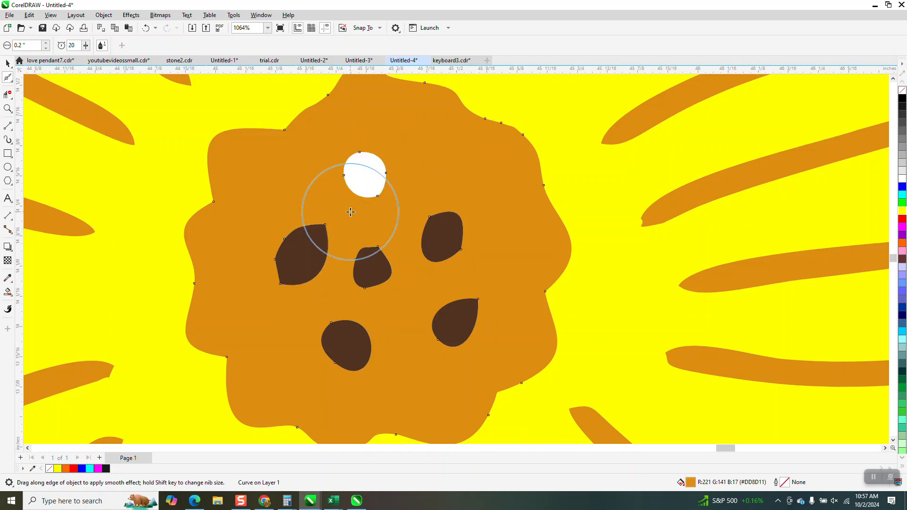
{"action": "left_click", "coordinate": [8, 292]}
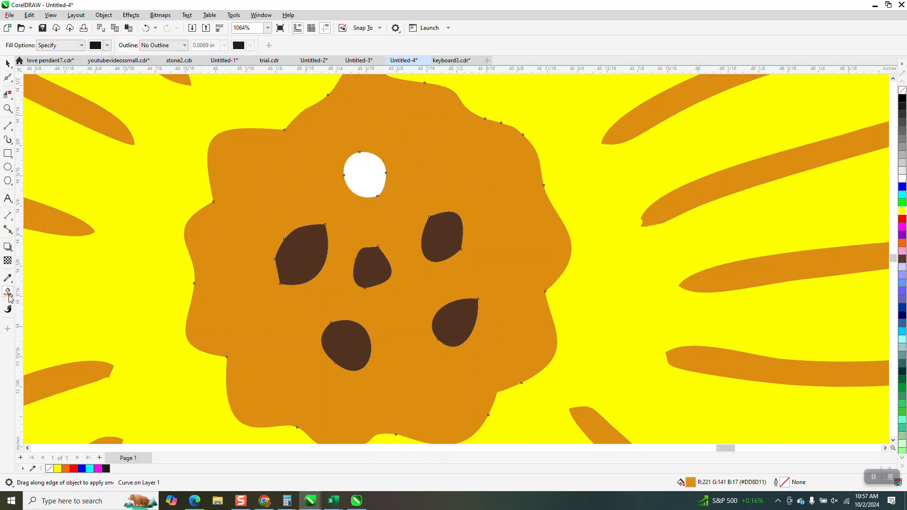
{"action": "left_click", "coordinate": [369, 182]}
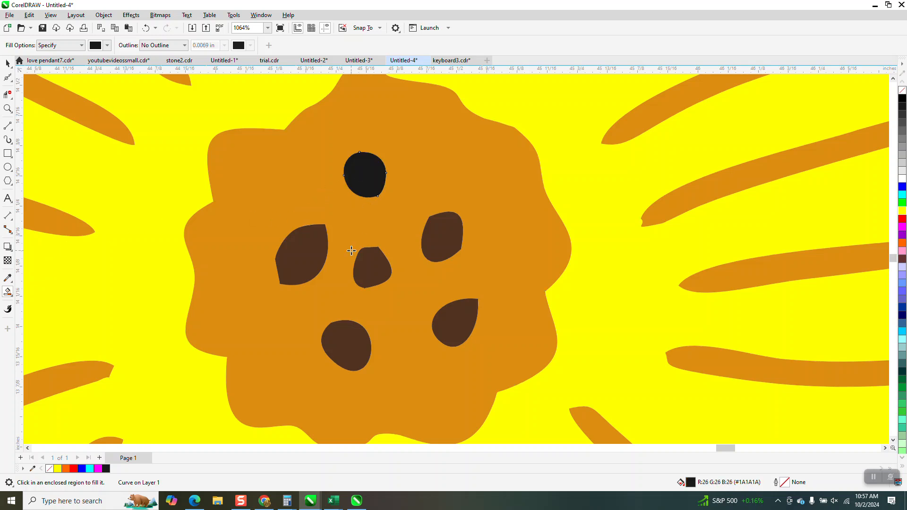
{"action": "left_click", "coordinate": [311, 254]}
Fill the four brown seeds surrounding the middle one with black (#000000), keeping each in its place
{"action": "left_click", "coordinate": [7, 63]}
{"action": "left_click", "coordinate": [453, 239]}
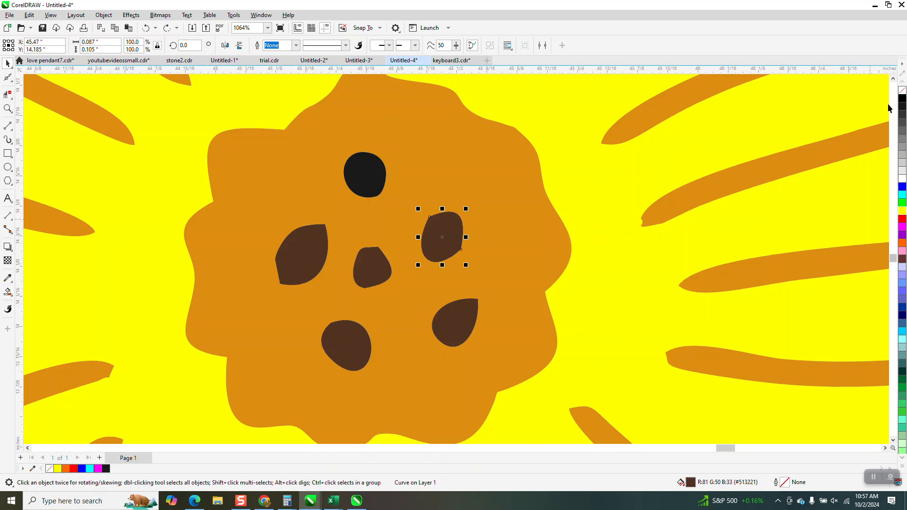
{"action": "left_click", "coordinate": [901, 99]}
{"action": "left_click", "coordinate": [320, 254]}
{"action": "left_click", "coordinate": [902, 98]}
{"action": "left_click", "coordinate": [350, 348]}
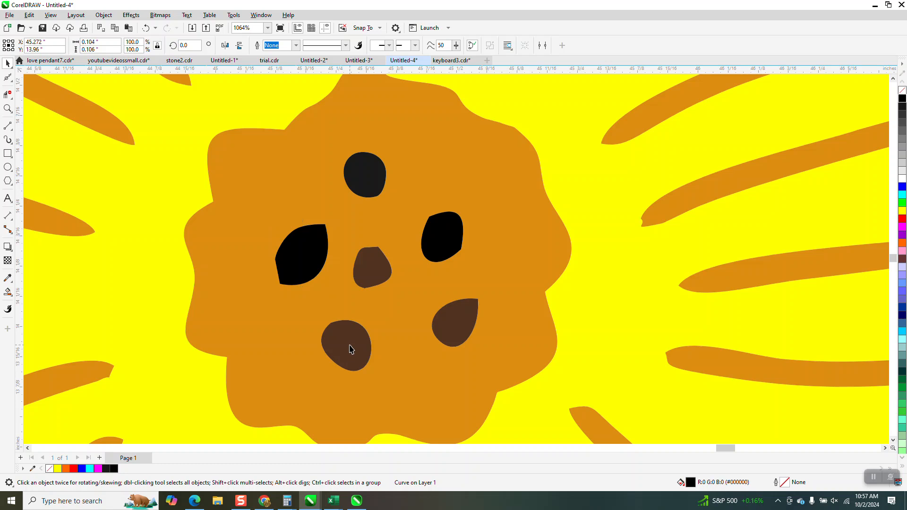
{"action": "left_click", "coordinate": [902, 100]}
{"action": "left_click", "coordinate": [472, 317]}
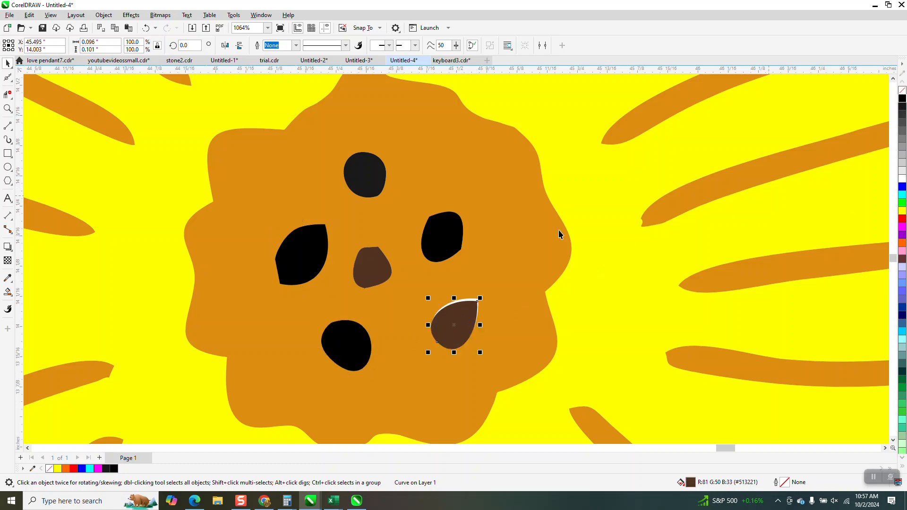
{"action": "left_click", "coordinate": [145, 28]}
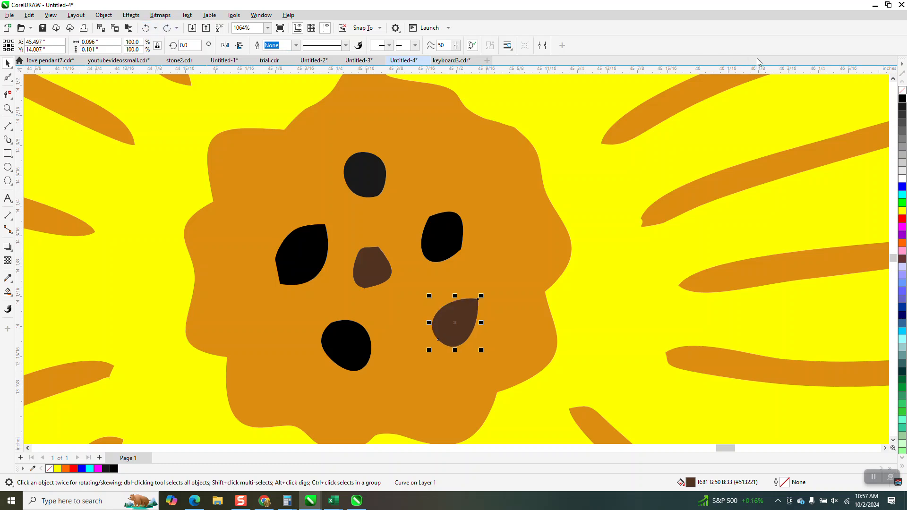
{"action": "left_click", "coordinate": [902, 100]}
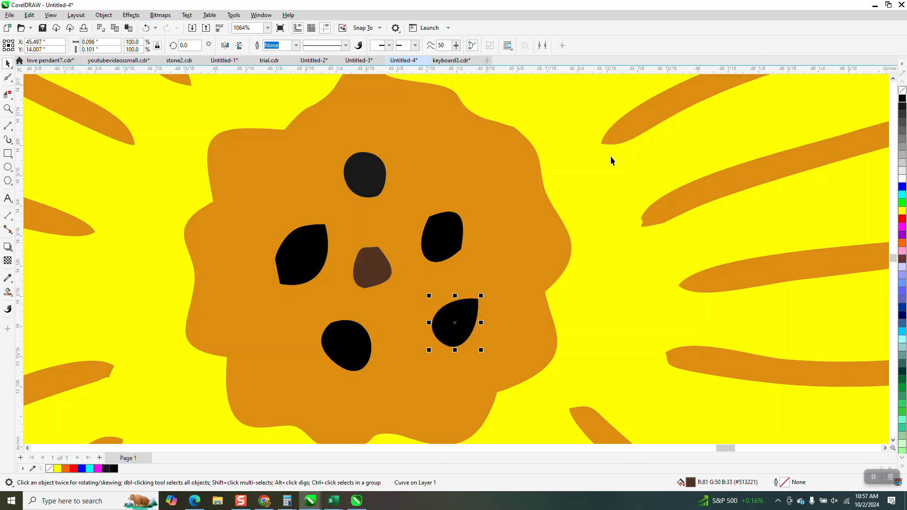
Fill the middle brown seed in the orange centre with black (#000000)
{"action": "left_click", "coordinate": [376, 257]}
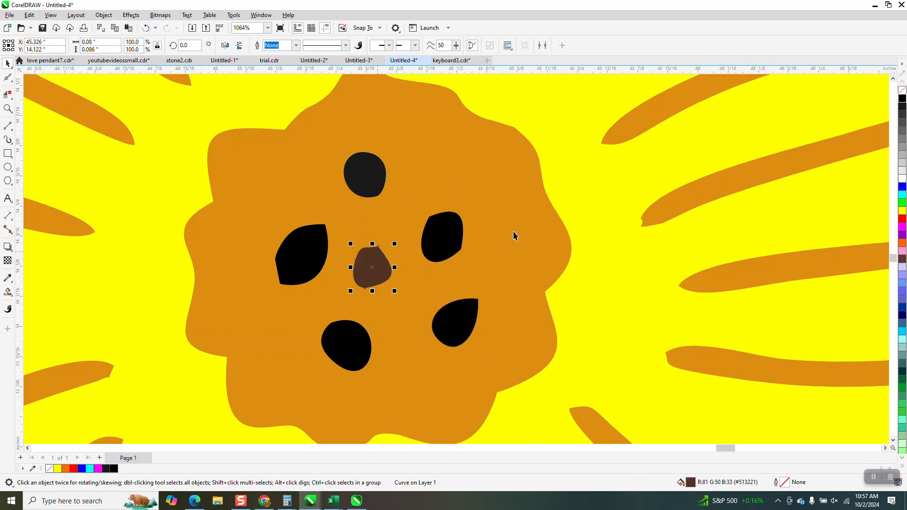
{"action": "left_click", "coordinate": [902, 99]}
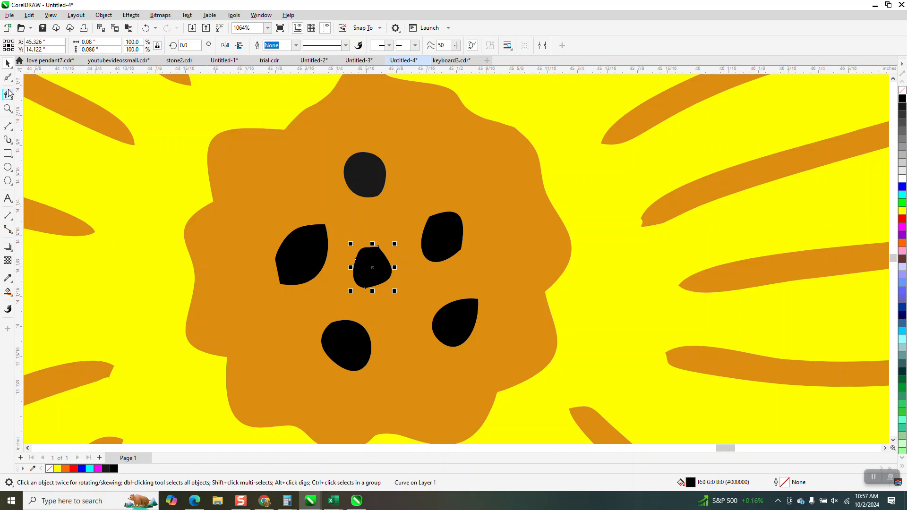
Lower the upper node at the base of the green vein in the right light leaf, beside the yellow petal
{"action": "scroll", "coordinate": [150, 134], "scroll_direction": "down", "scroll_amount": 3}
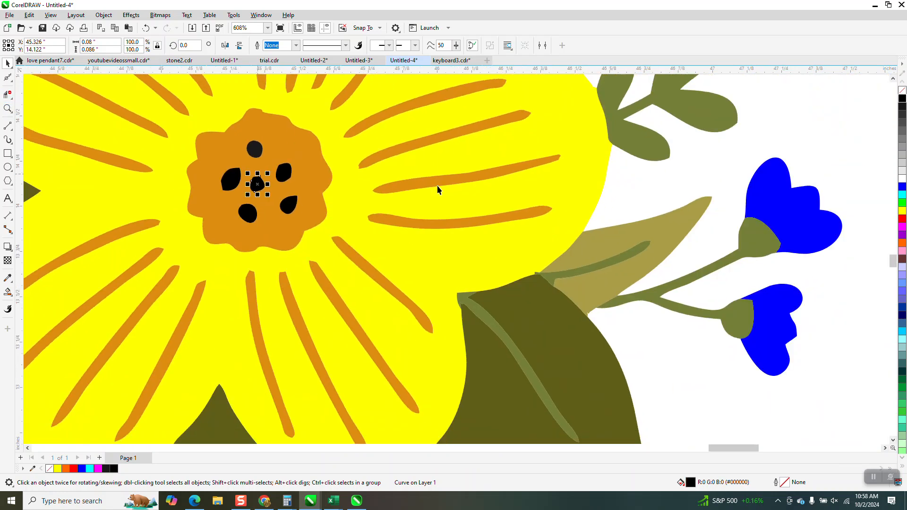
{"action": "left_click", "coordinate": [8, 109]}
{"action": "left_click_drag", "start_coordinate": [525, 278], "coordinate": [609, 320]}
{"action": "left_click", "coordinate": [7, 78]}
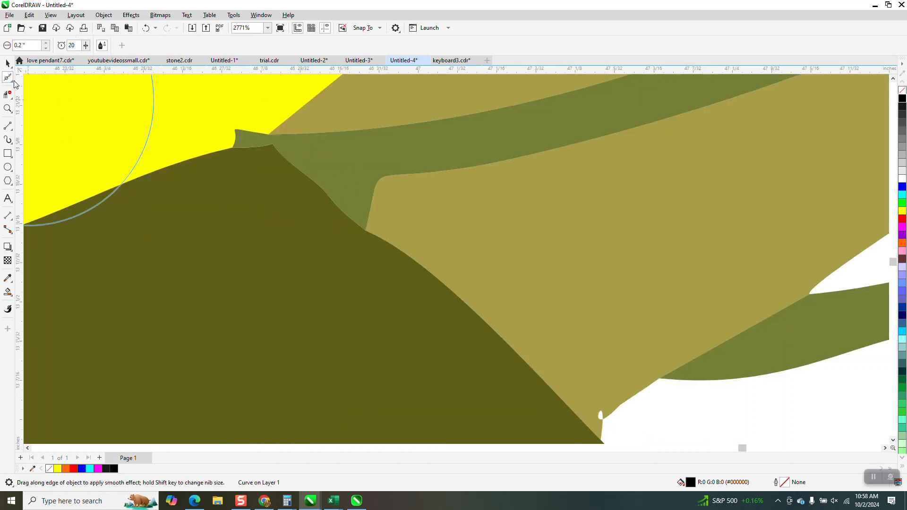
{"action": "left_click", "coordinate": [9, 79]}
{"action": "left_click", "coordinate": [30, 75]}
{"action": "left_click", "coordinate": [237, 137]}
{"action": "mouse_move", "coordinate": [269, 137]}
{"action": "left_mouse_down"}
{"action": "mouse_move", "coordinate": [303, 148]}
{"action": "mouse_move", "coordinate": [273, 213]}
{"action": "mouse_move", "coordinate": [324, 148]}
{"action": "mouse_move", "coordinate": [277, 148]}
{"action": "left_mouse_up"}
Move the yellow petal's corner node down onto the base of the leaf vein and bring the yellow flower to the front of the page
{"action": "left_click", "coordinate": [259, 112]}
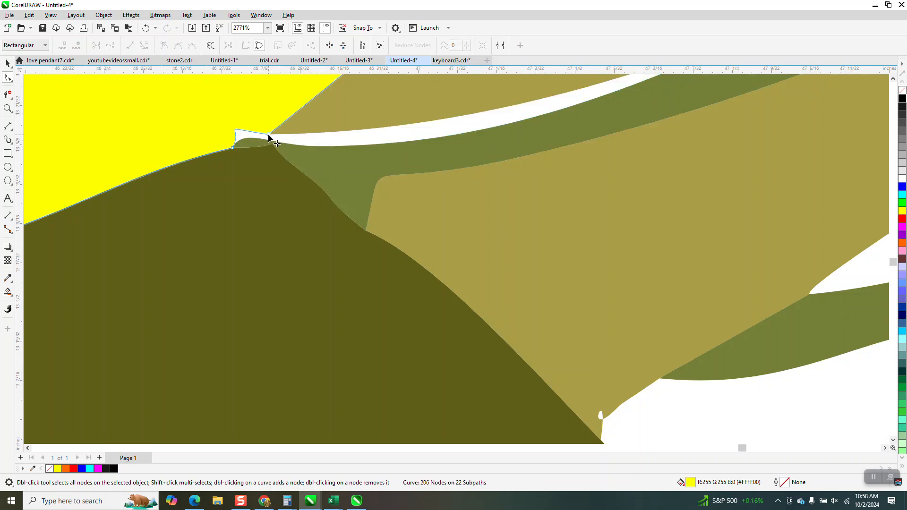
{"action": "left_click_drag", "start_coordinate": [268, 136], "coordinate": [298, 169]}
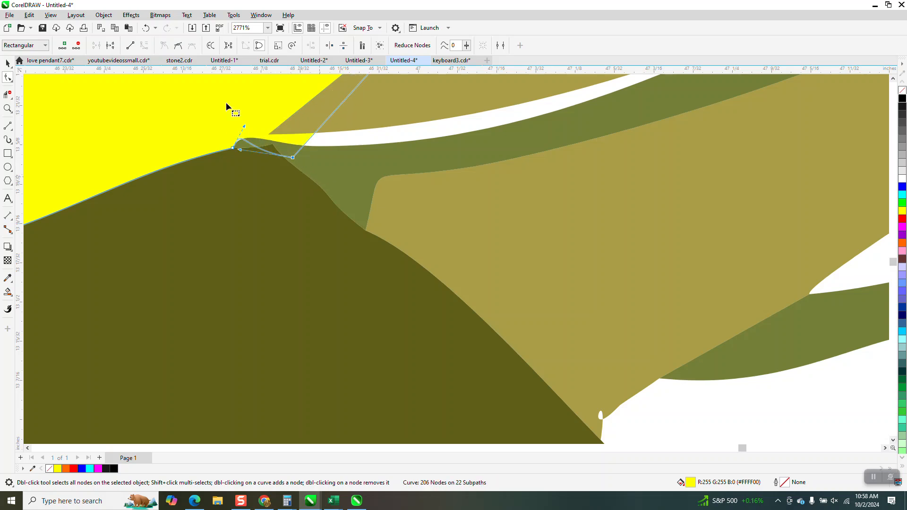
{"action": "left_click", "coordinate": [103, 15]}
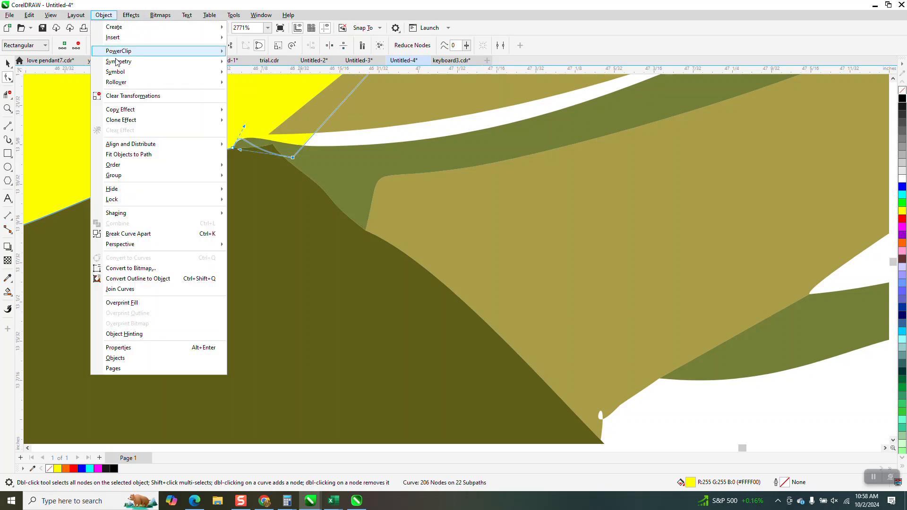
{"action": "mouse_move", "coordinate": [151, 165]}
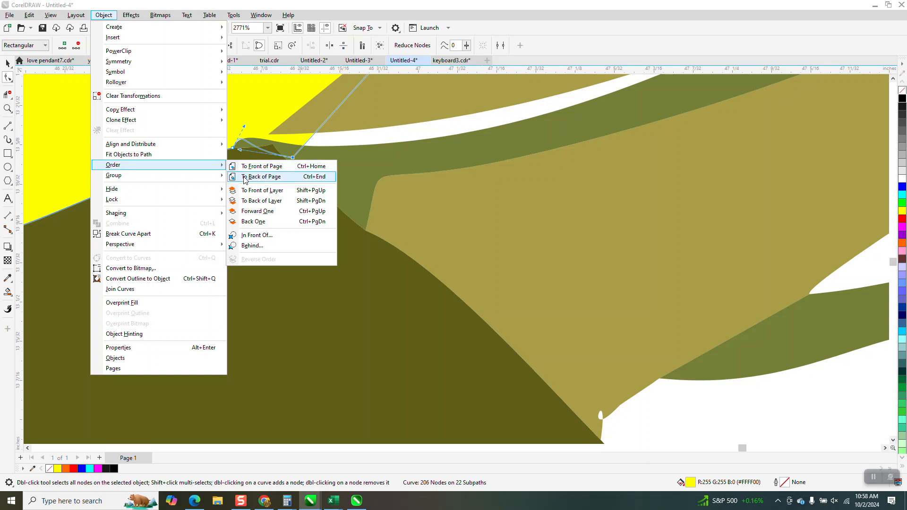
{"action": "left_click", "coordinate": [243, 178]}
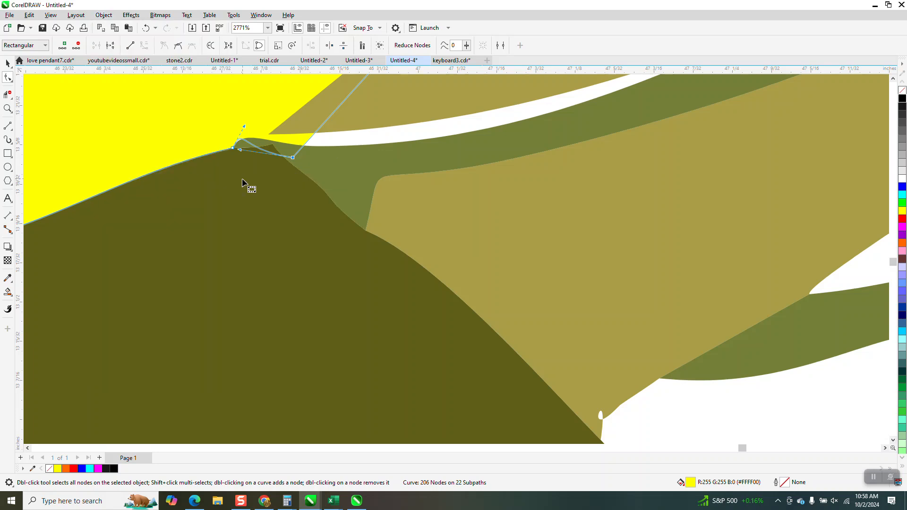
{"action": "left_click", "coordinate": [104, 16]}
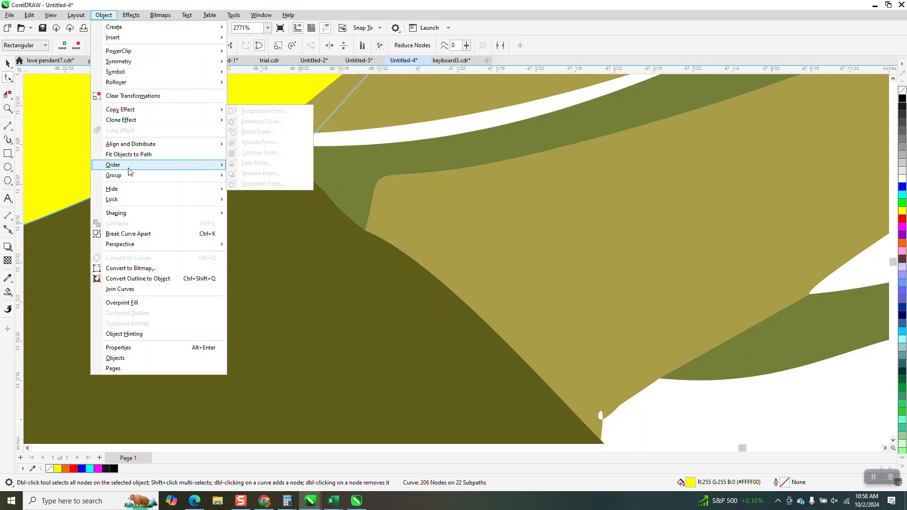
{"action": "left_click", "coordinate": [239, 170]}
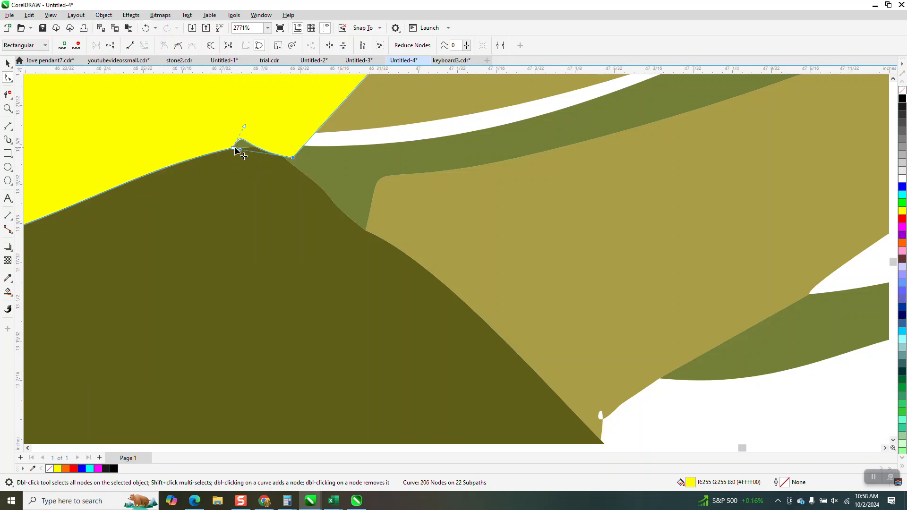
Delete the petal's extra edge node at the dark leaf's tip and lower the corner node to meet the dark leaf's edge
{"action": "double_click", "coordinate": [240, 150]}
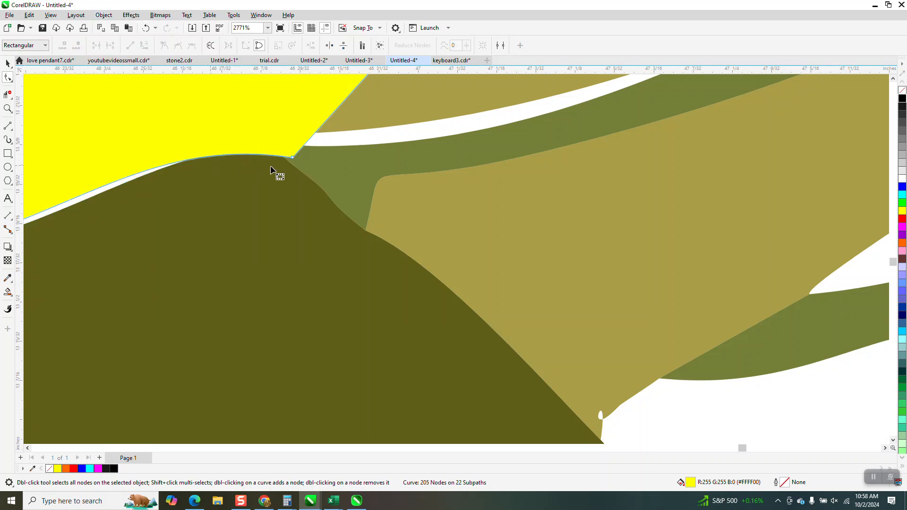
{"action": "scroll", "coordinate": [271, 166], "scroll_direction": "down", "scroll_amount": 1}
{"action": "left_click_drag", "start_coordinate": [289, 161], "coordinate": [292, 177]}
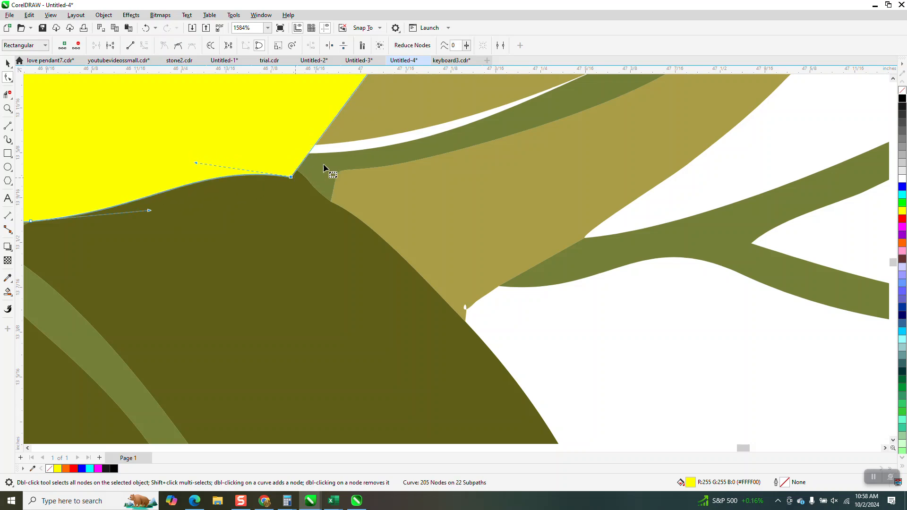
Move the light leaf's node above the vein down and lengthen its curve handle to cover the white gap along the vein
{"action": "scroll", "coordinate": [324, 164], "scroll_direction": "down", "scroll_amount": 1}
{"action": "left_click", "coordinate": [347, 164]}
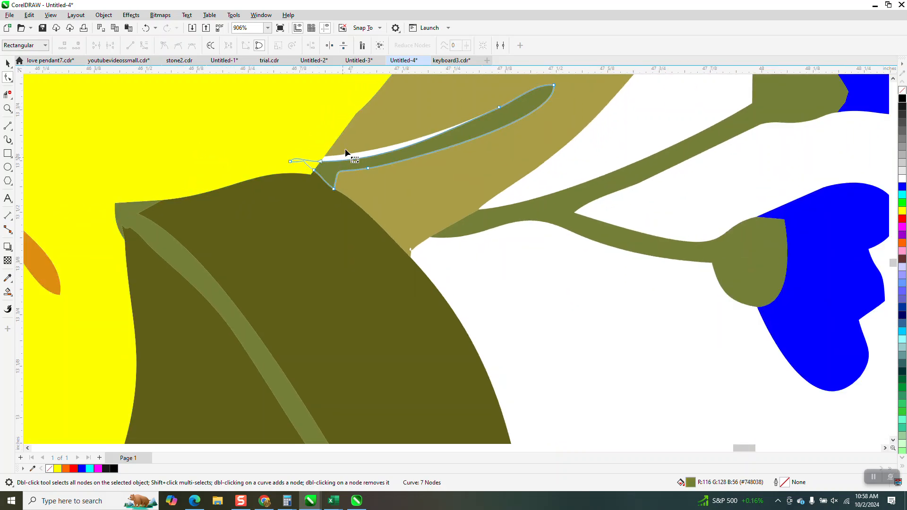
{"action": "left_click", "coordinate": [7, 108]}
{"action": "left_click_drag", "start_coordinate": [304, 133], "coordinate": [418, 200]}
{"action": "left_click", "coordinate": [8, 78]}
{"action": "left_click", "coordinate": [276, 165]}
{"action": "left_click_drag", "start_coordinate": [106, 218], "coordinate": [105, 255]}
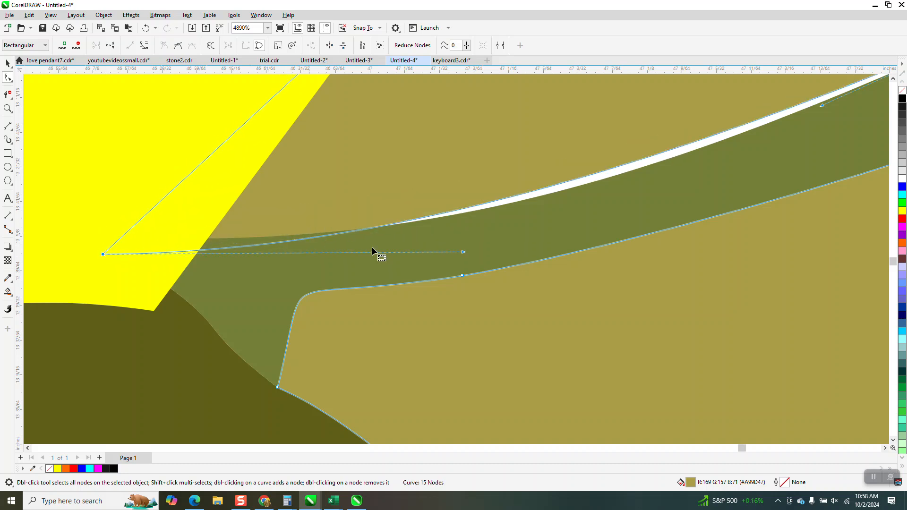
{"action": "mouse_move", "coordinate": [463, 251]}
{"action": "left_mouse_down"}
{"action": "mouse_move", "coordinate": [521, 262]}
{"action": "mouse_move", "coordinate": [574, 258]}
{"action": "mouse_move", "coordinate": [496, 253]}
{"action": "left_mouse_up"}
{"action": "scroll", "coordinate": [429, 205], "scroll_direction": "down", "scroll_amount": 5}
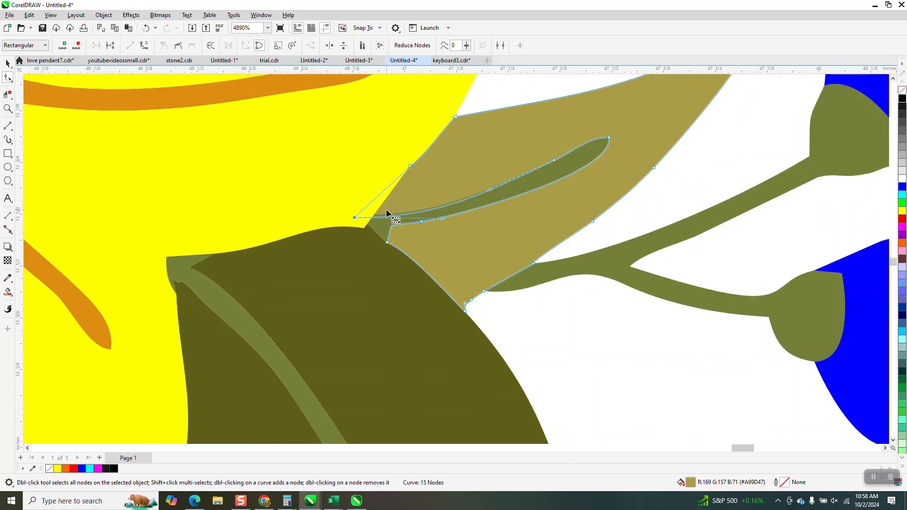
Remove the irregular tip from the upper-left petal's second orange stripe from the top by deleting its outer-end nodes
{"action": "scroll", "coordinate": [386, 211], "scroll_direction": "down", "scroll_amount": 6}
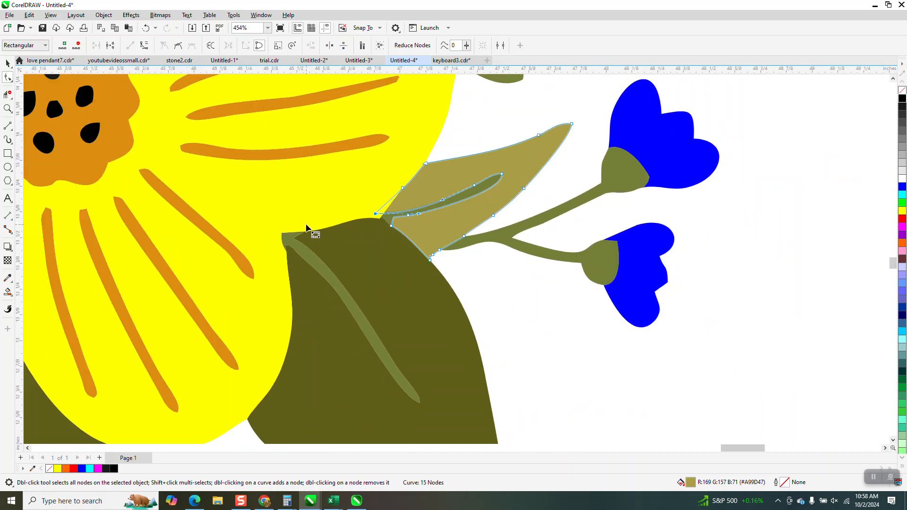
{"action": "scroll", "coordinate": [370, 224], "scroll_direction": "down", "scroll_amount": 2}
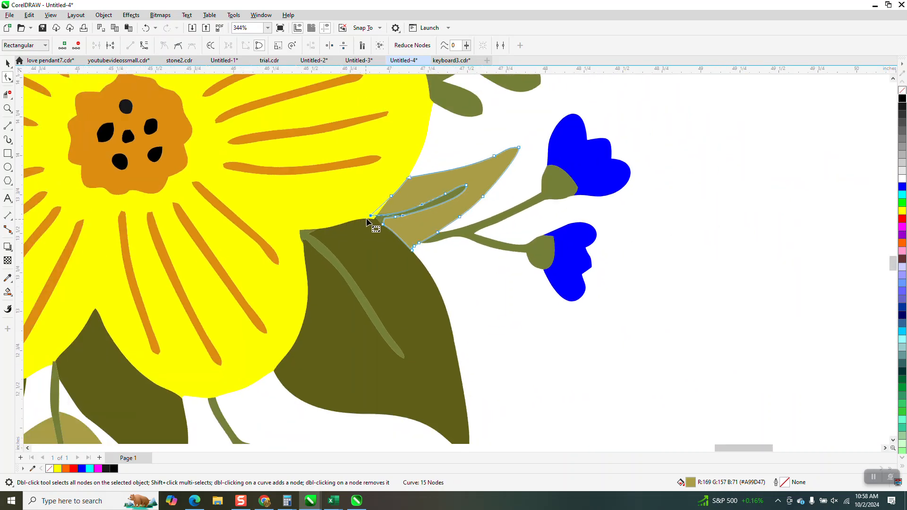
{"action": "scroll", "coordinate": [619, 246], "scroll_direction": "down", "scroll_amount": 4}
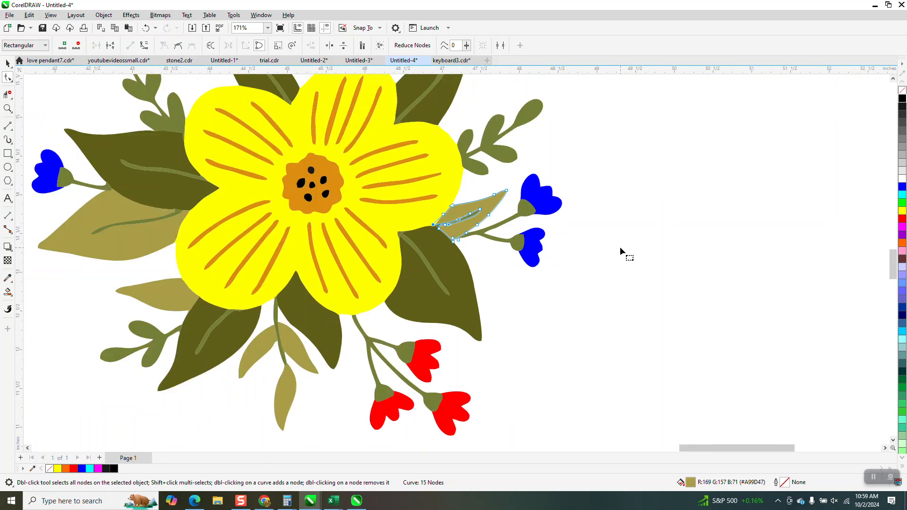
{"action": "scroll", "coordinate": [373, 283], "scroll_direction": "down", "scroll_amount": 2}
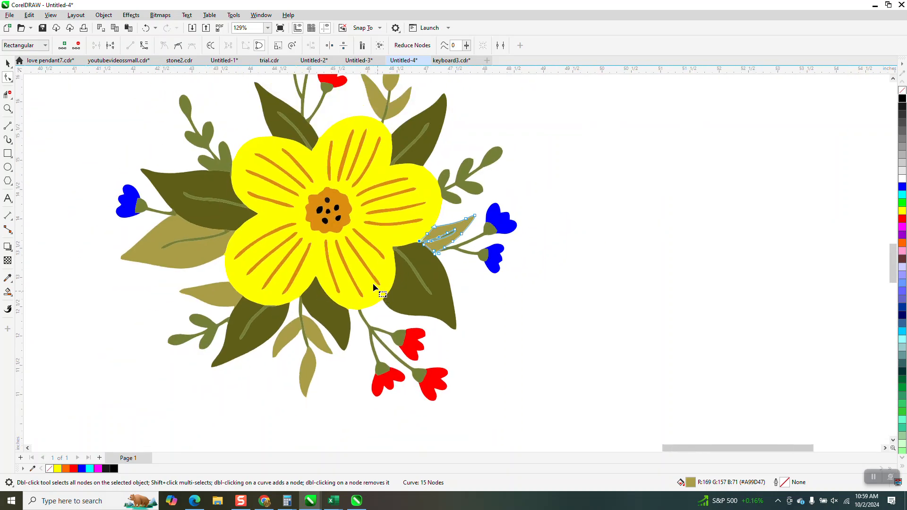
{"action": "left_click", "coordinate": [8, 108]}
{"action": "left_click_drag", "start_coordinate": [263, 162], "coordinate": [306, 184]}
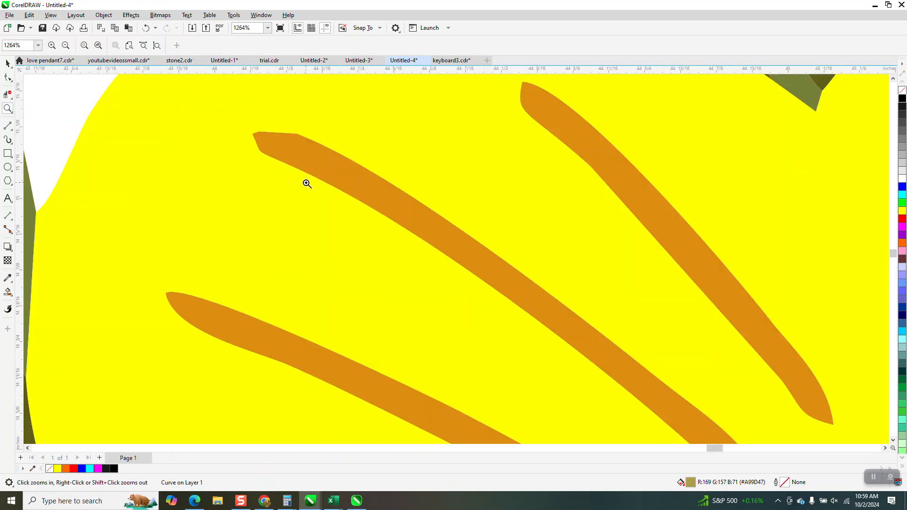
{"action": "left_click", "coordinate": [7, 77]}
{"action": "left_click", "coordinate": [305, 149]}
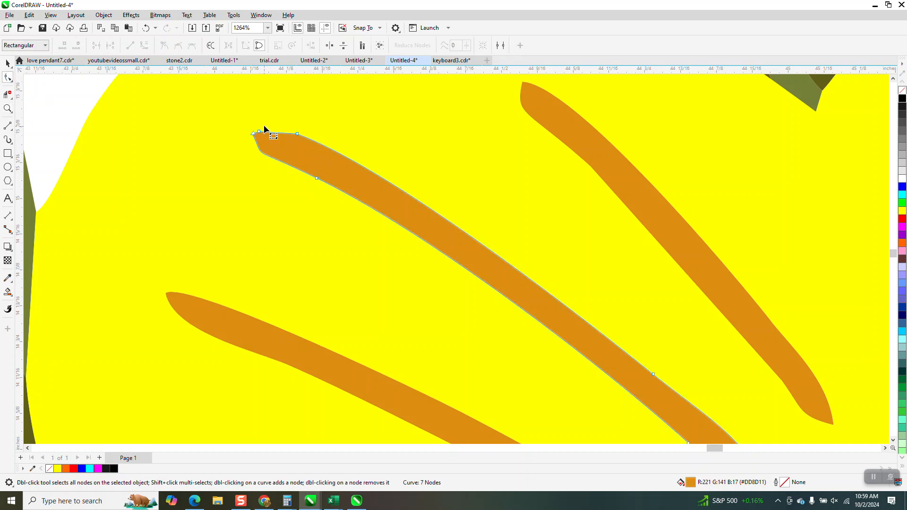
{"action": "left_click_drag", "start_coordinate": [222, 147], "coordinate": [348, 151]}
{"action": "key", "text": "Delete"}
Move the yellow flower's cutout nodes inward beneath that stripe's shortened tip and send the flower to the back of the page
{"action": "left_click", "coordinate": [294, 127]}
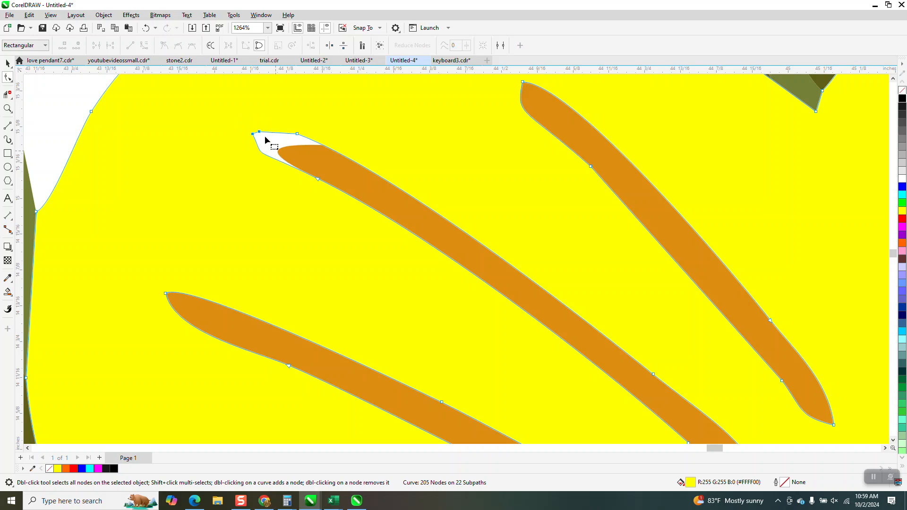
{"action": "left_click_drag", "start_coordinate": [259, 132], "coordinate": [313, 159]}
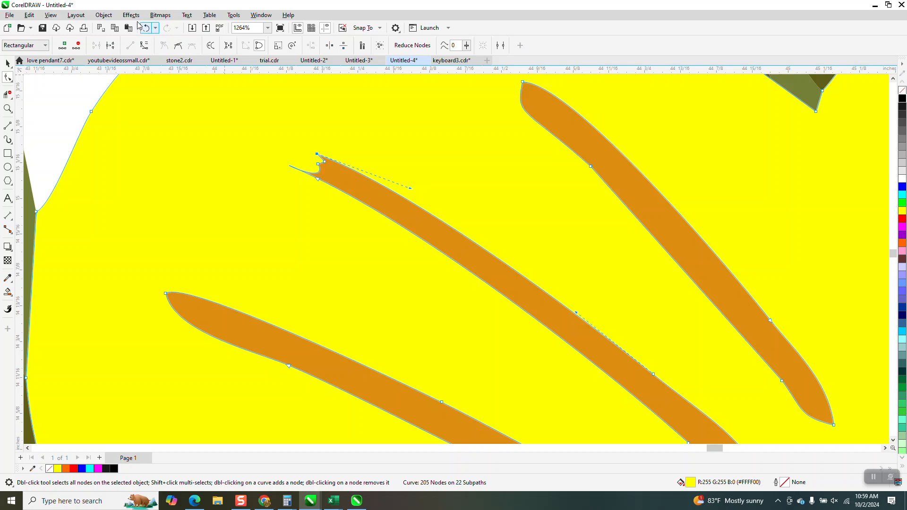
{"action": "left_click", "coordinate": [104, 16]}
{"action": "mouse_move", "coordinate": [144, 169]}
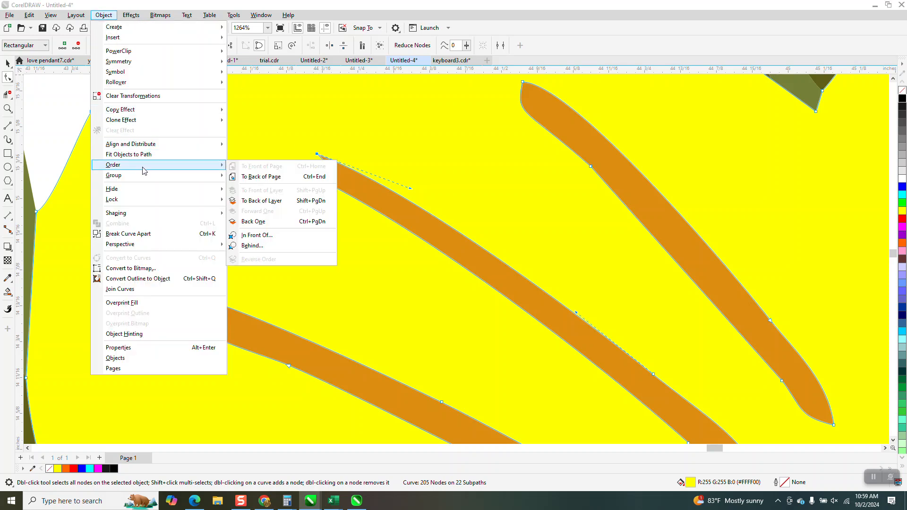
{"action": "left_click", "coordinate": [257, 177]}
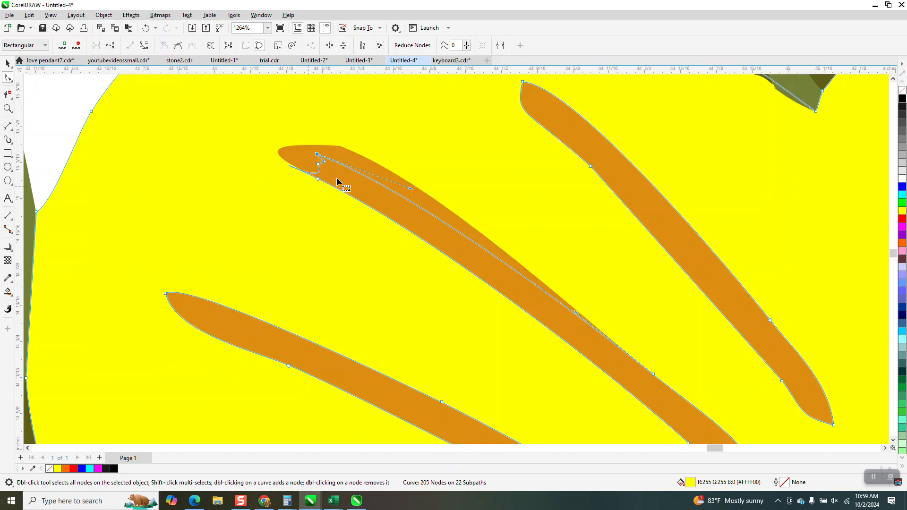
{"action": "left_click", "coordinate": [7, 63]}
{"action": "scroll", "coordinate": [147, 140], "scroll_direction": "down", "scroll_amount": 2}
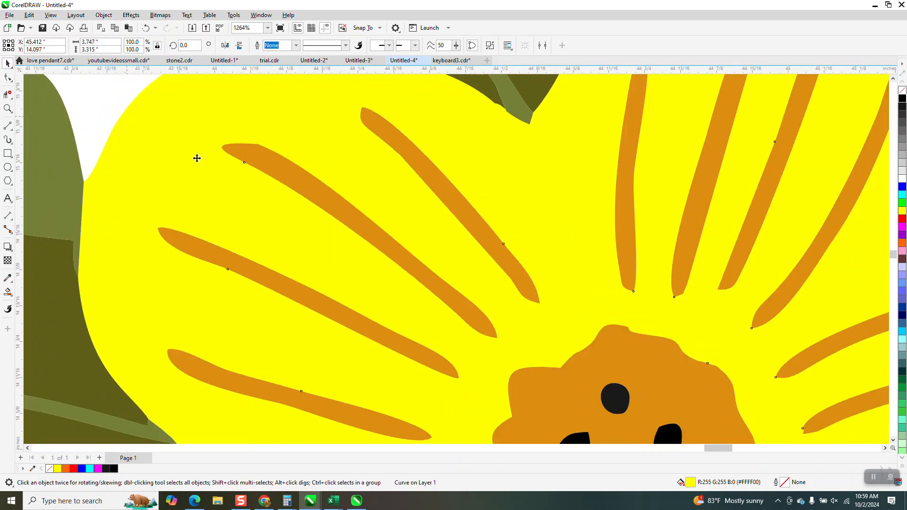
{"action": "scroll", "coordinate": [242, 165], "scroll_direction": "down", "scroll_amount": 4}
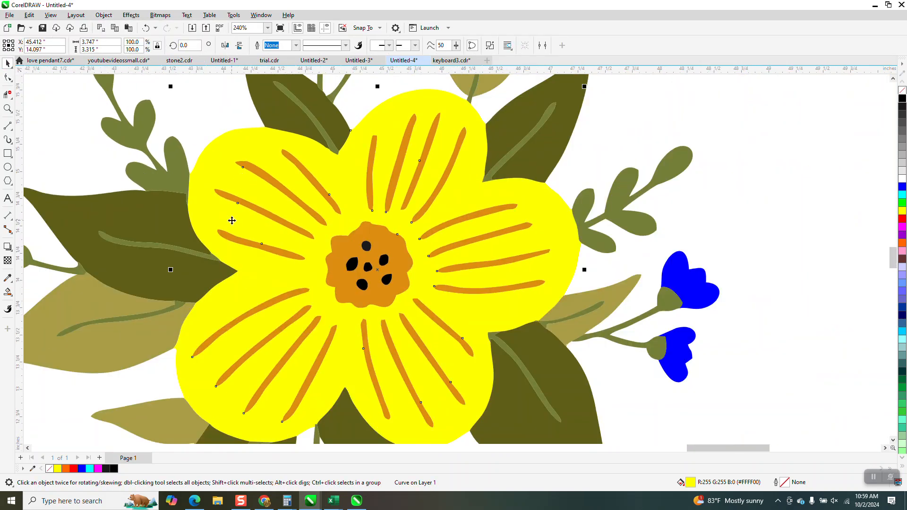
{"action": "scroll", "coordinate": [334, 224], "scroll_direction": "down", "scroll_amount": 2}
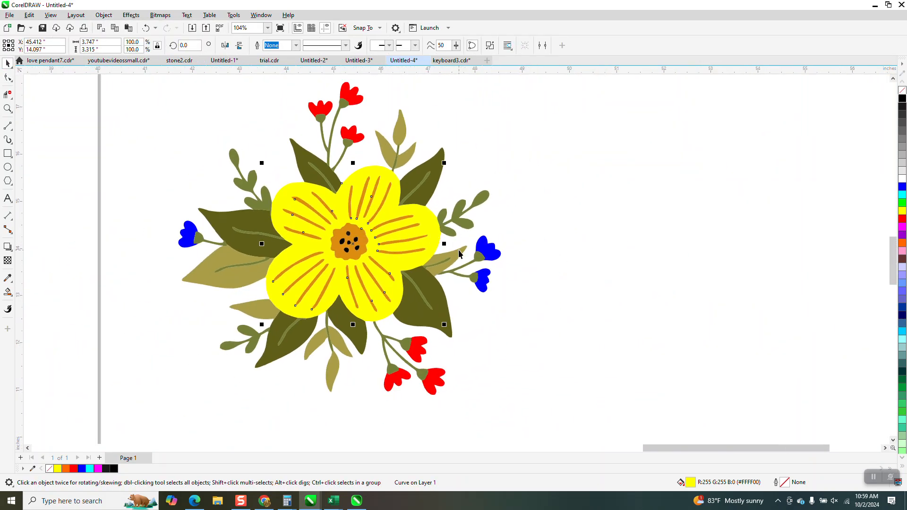